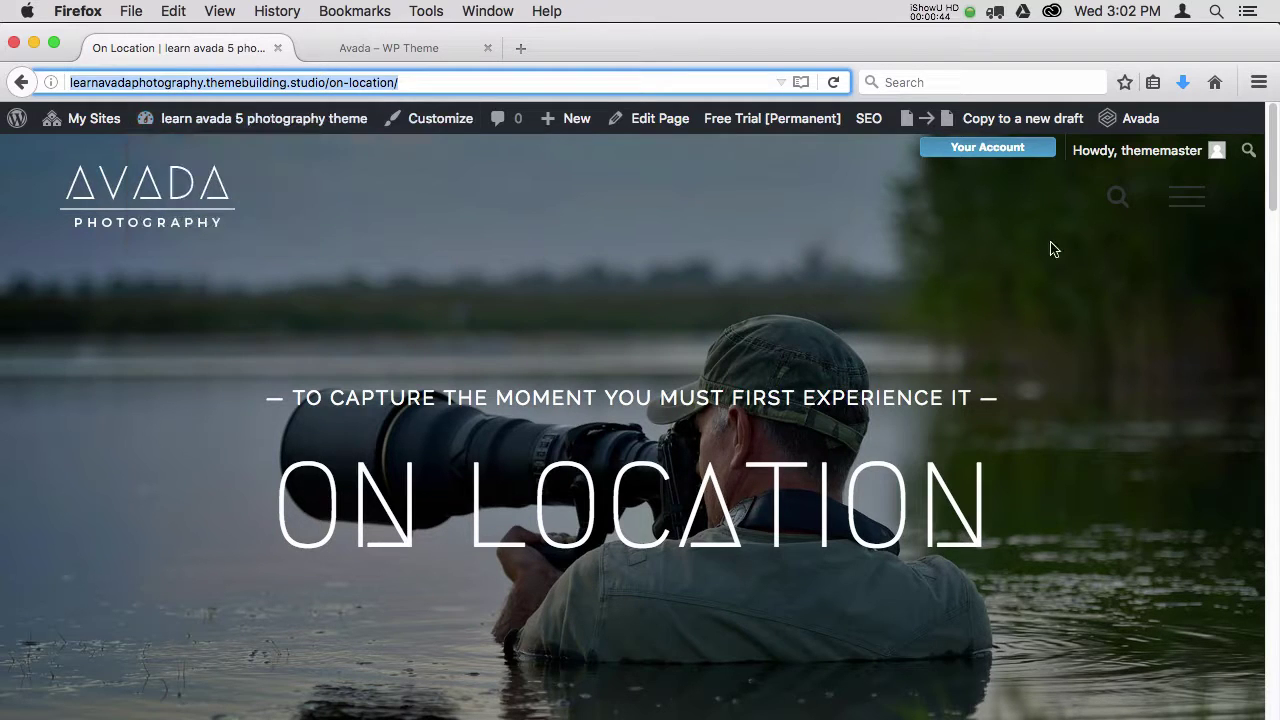
# Look over the On Location page, then move the "Hello world!" post to the trash from the site's list of all posts
pyautogui.click(1271, 206)
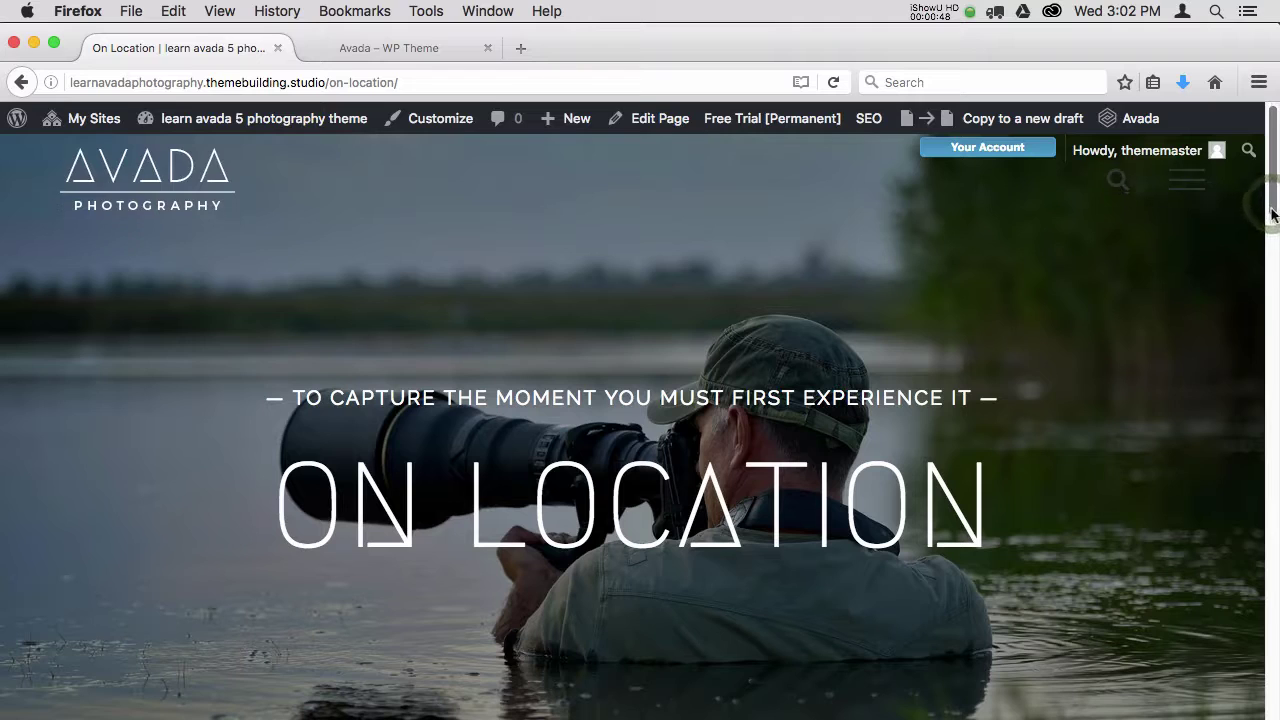
pyautogui.moveTo(1271, 206); pyautogui.dragTo(1268, 302)
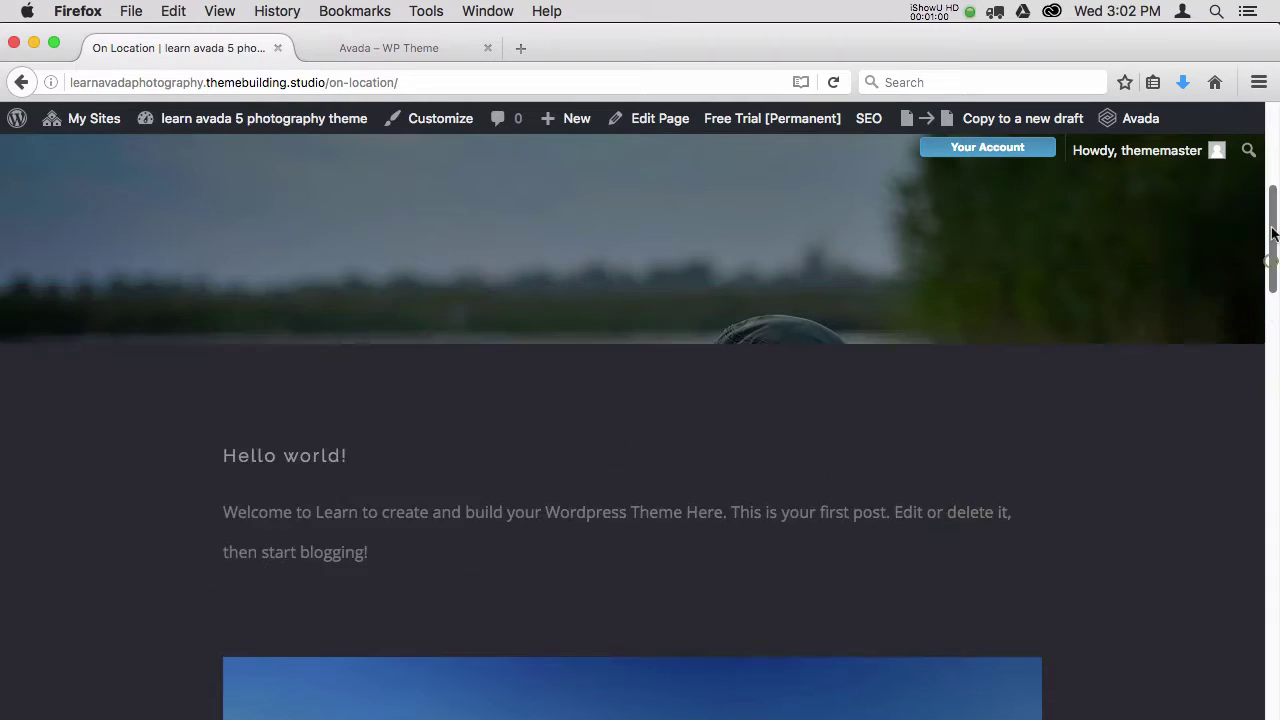
pyautogui.moveTo(1272, 284); pyautogui.dragTo(1265, 172)
pyautogui.moveTo(334, 124)
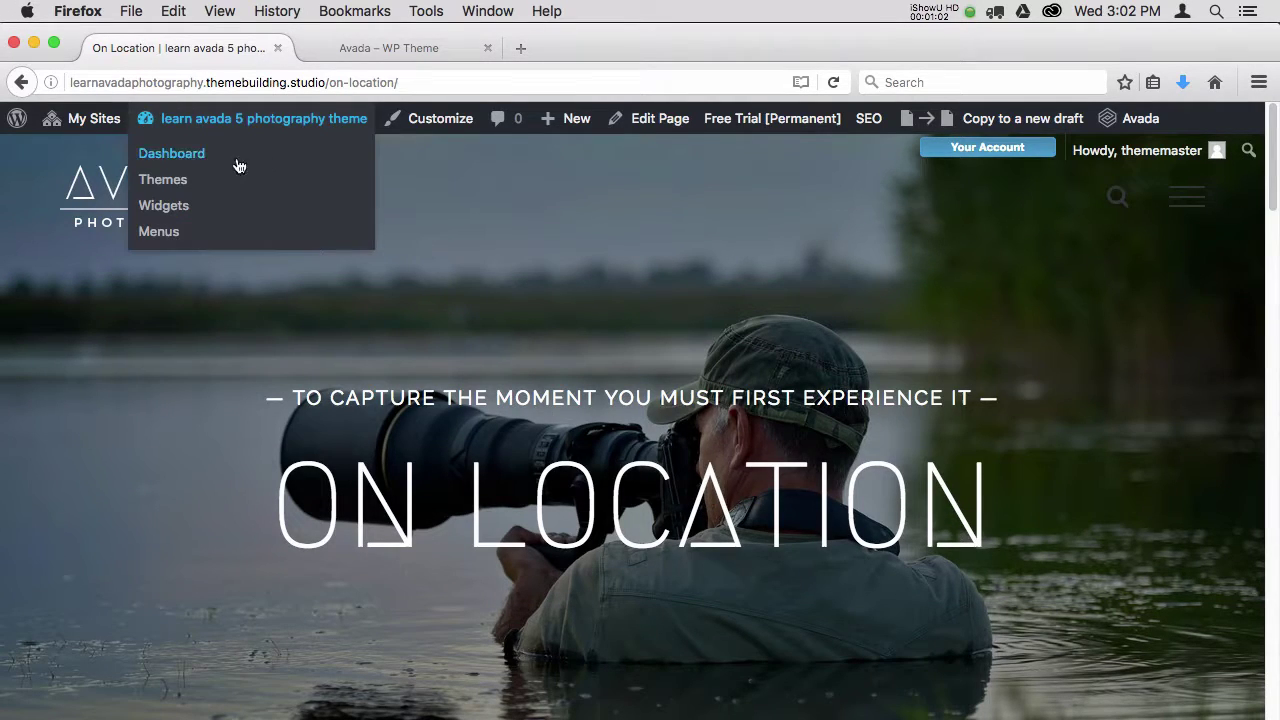
pyautogui.click(218, 161)
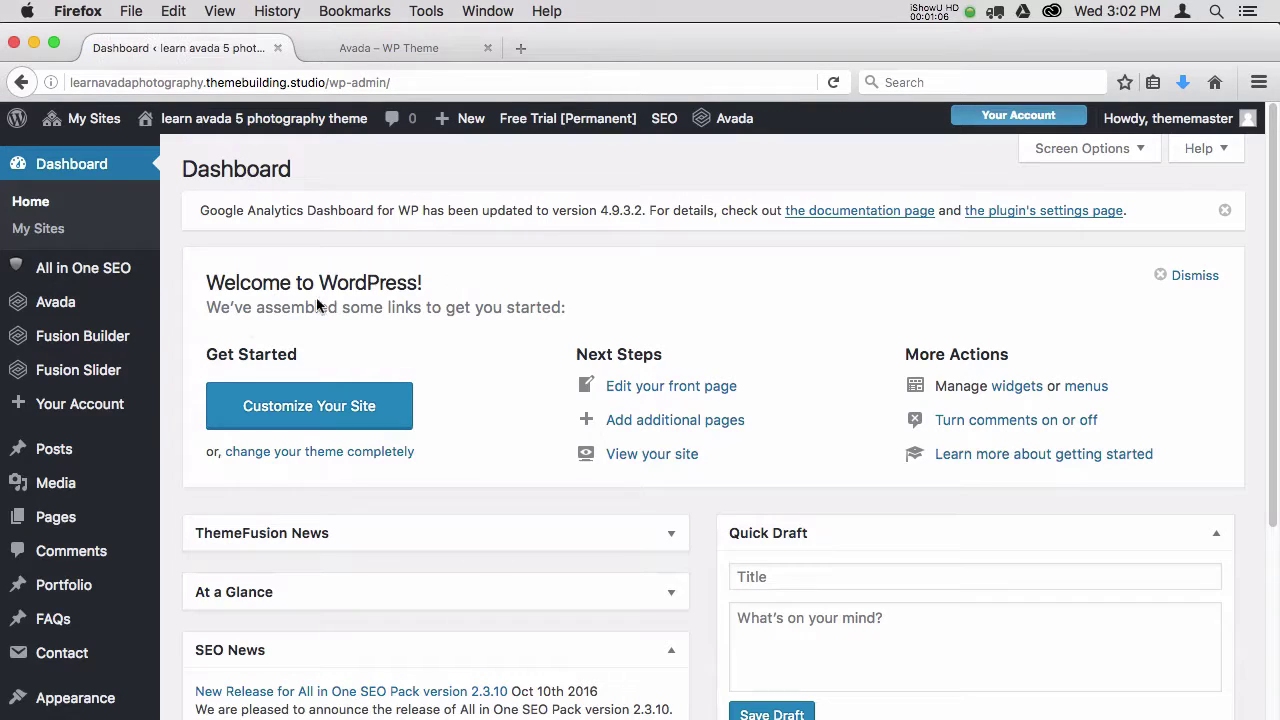
pyautogui.moveTo(57, 449)
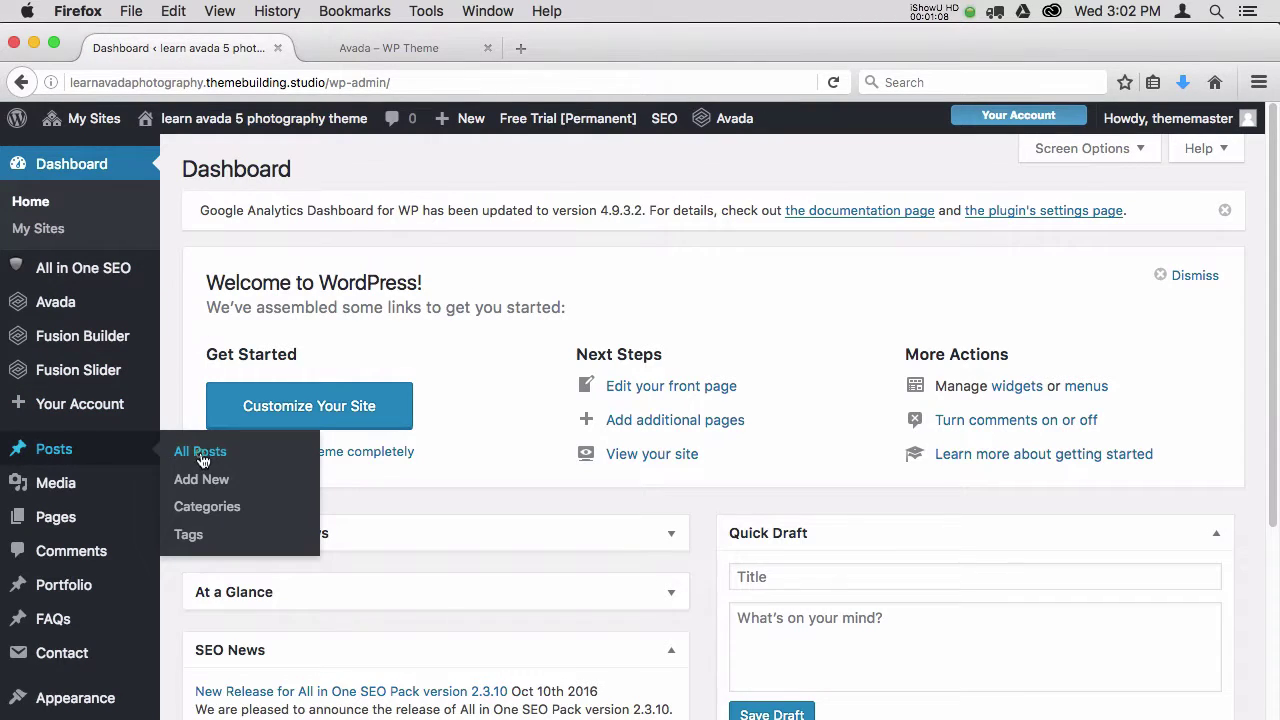
pyautogui.click(199, 451)
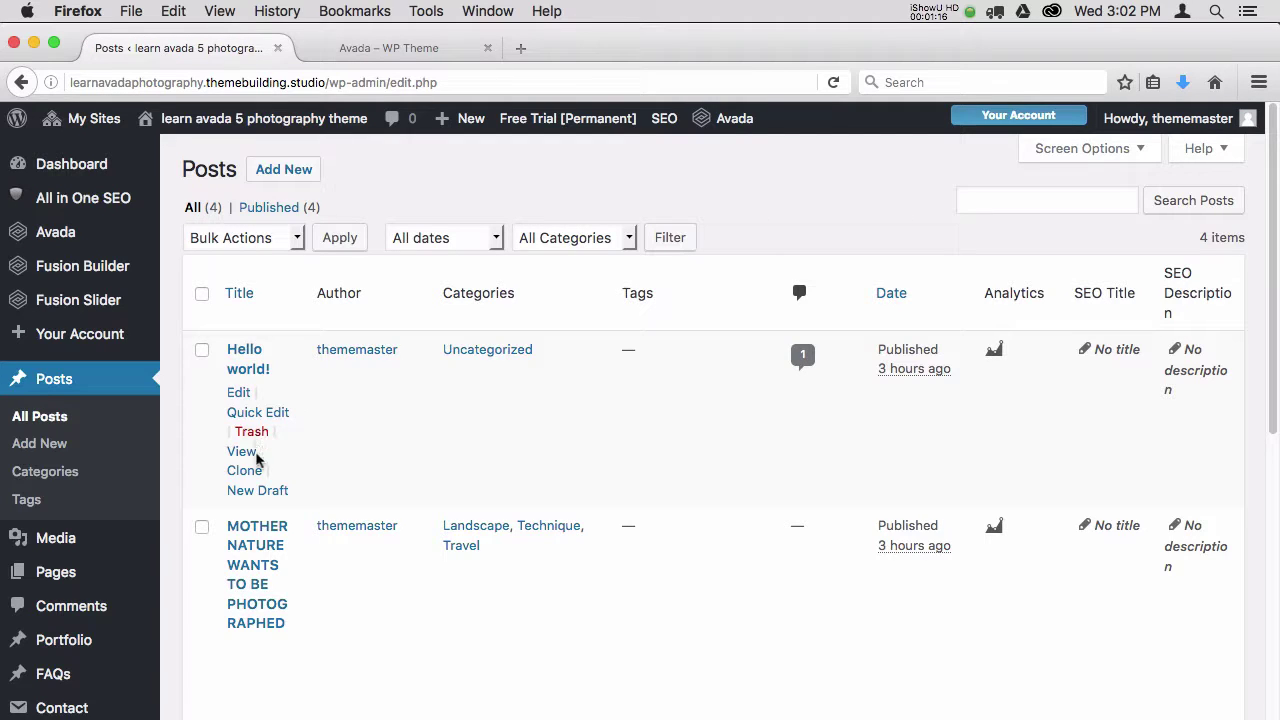
pyautogui.click(260, 441)
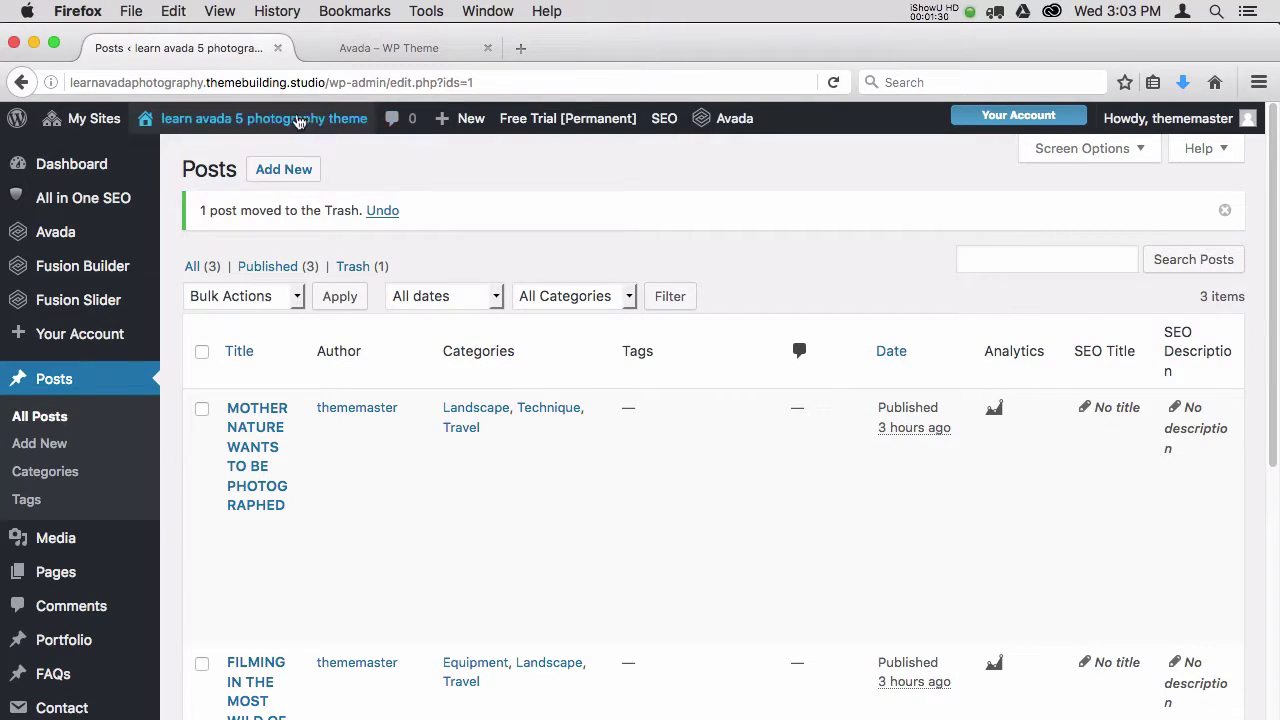
# Return to the live On Location page to check it and open that page for editing
pyautogui.moveTo(255, 143)
pyautogui.click(206, 163)
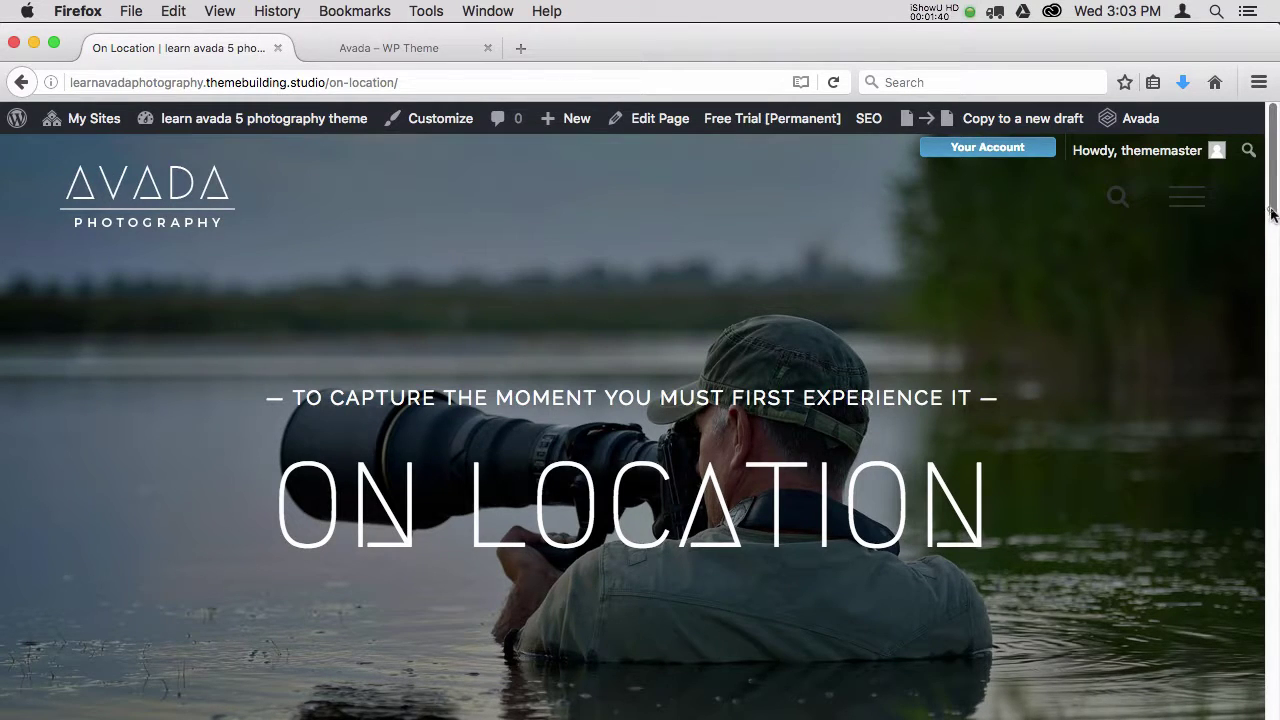
pyautogui.moveTo(1268, 208)
pyautogui.mouseDown()
pyautogui.moveTo(1256, 475)
pyautogui.moveTo(1270, 190)
pyautogui.mouseUp()
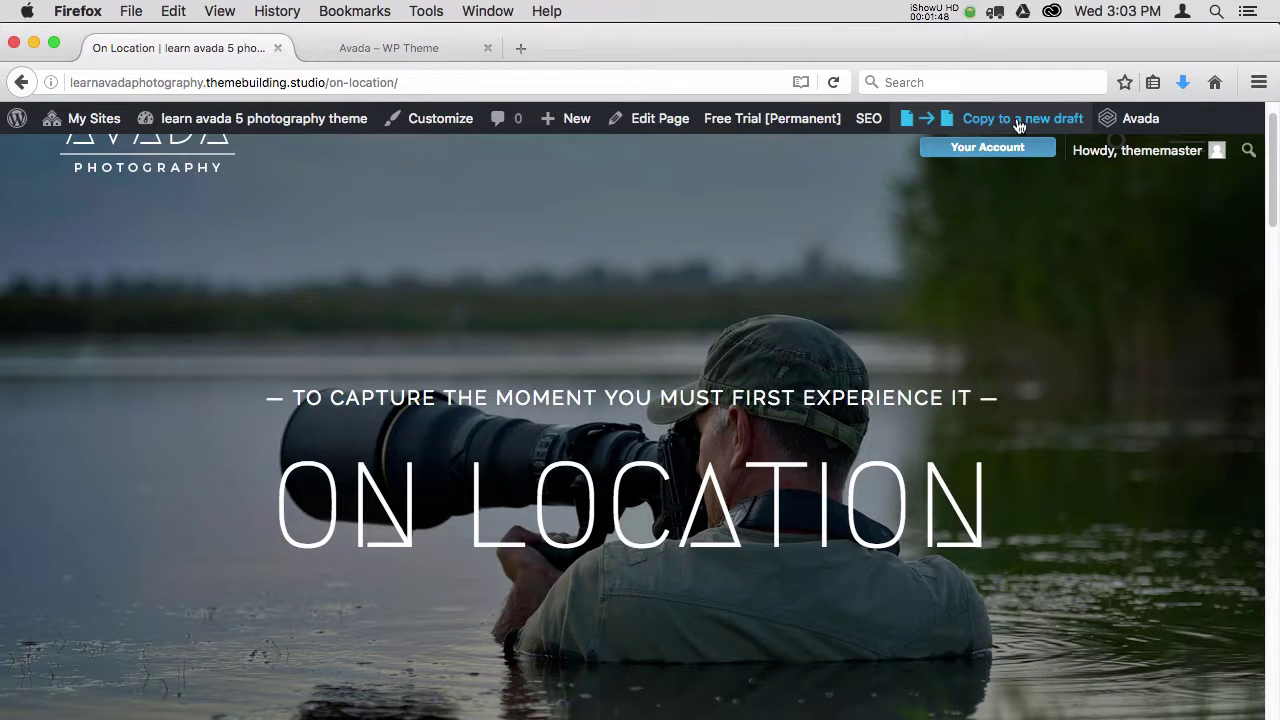
pyautogui.click(657, 120)
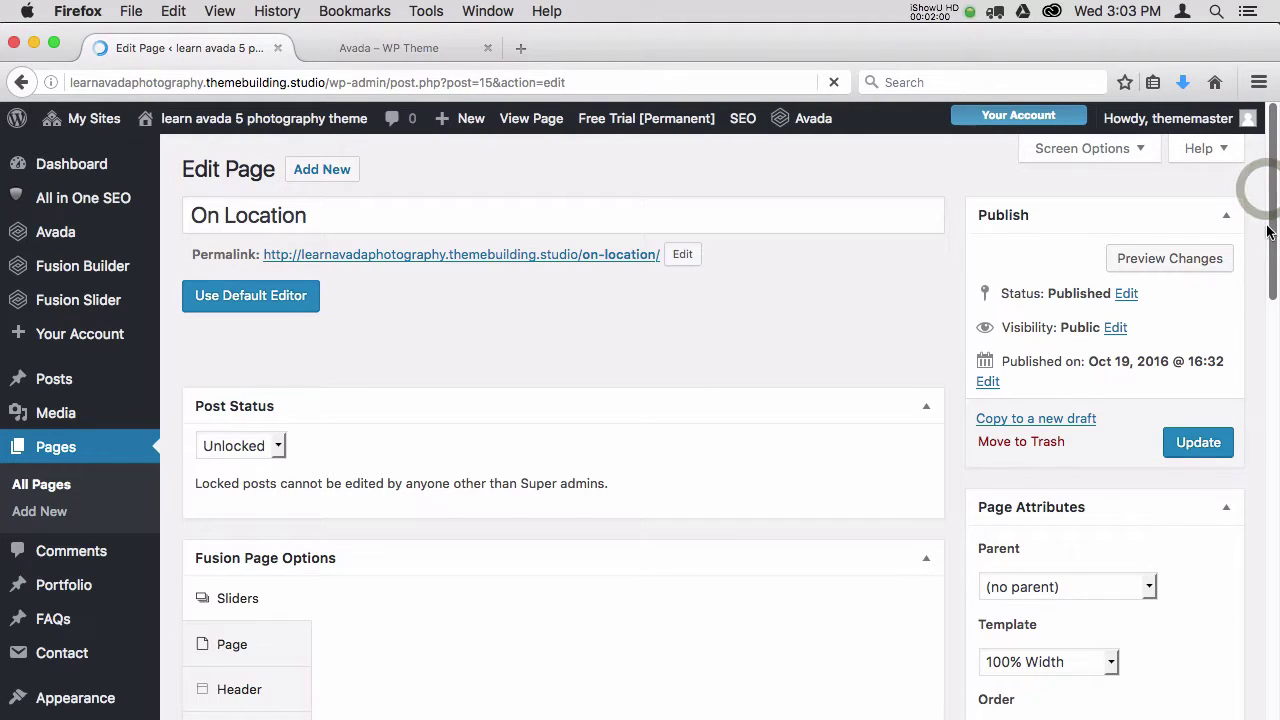
# Examine the On Location page's builder layout and its slider type, selected slider and slider position in the Fusion Page Options
pyautogui.moveTo(1268, 190); pyautogui.dragTo(1269, 210)
pyautogui.scroll(-7, 1270, 206)
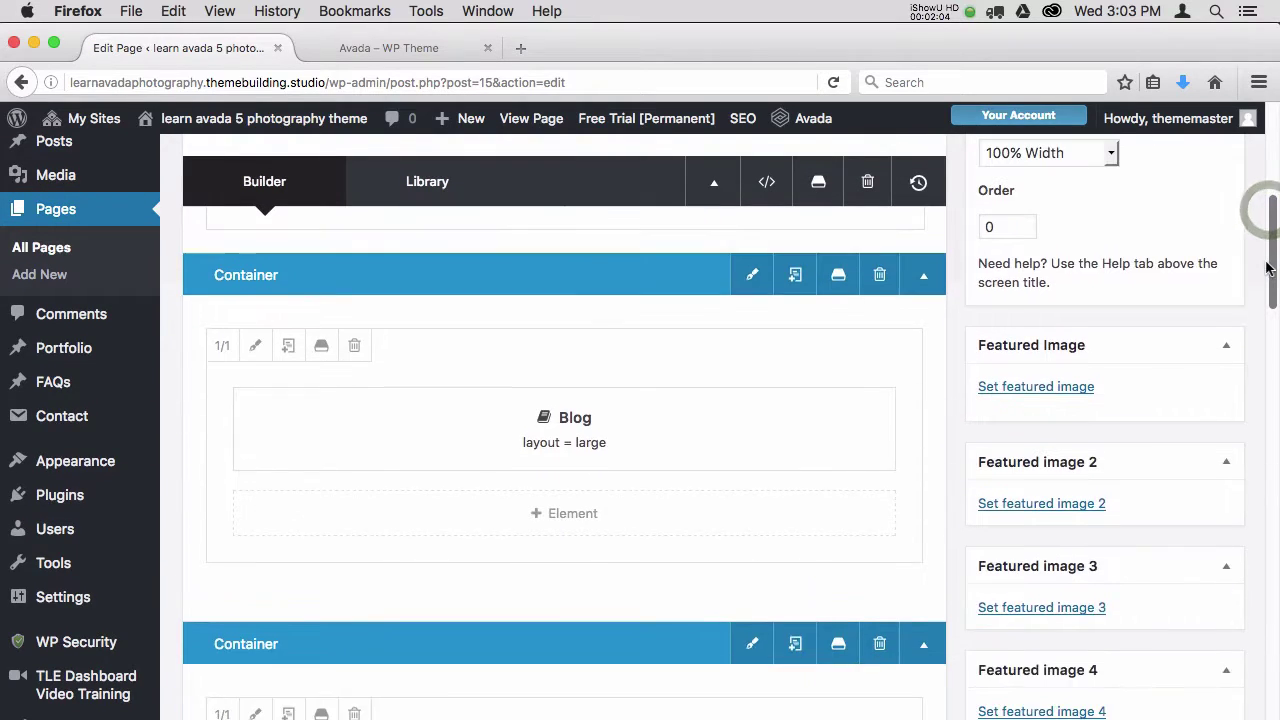
pyautogui.scroll(6, 1270, 200)
pyautogui.scroll(1, 1270, 225)
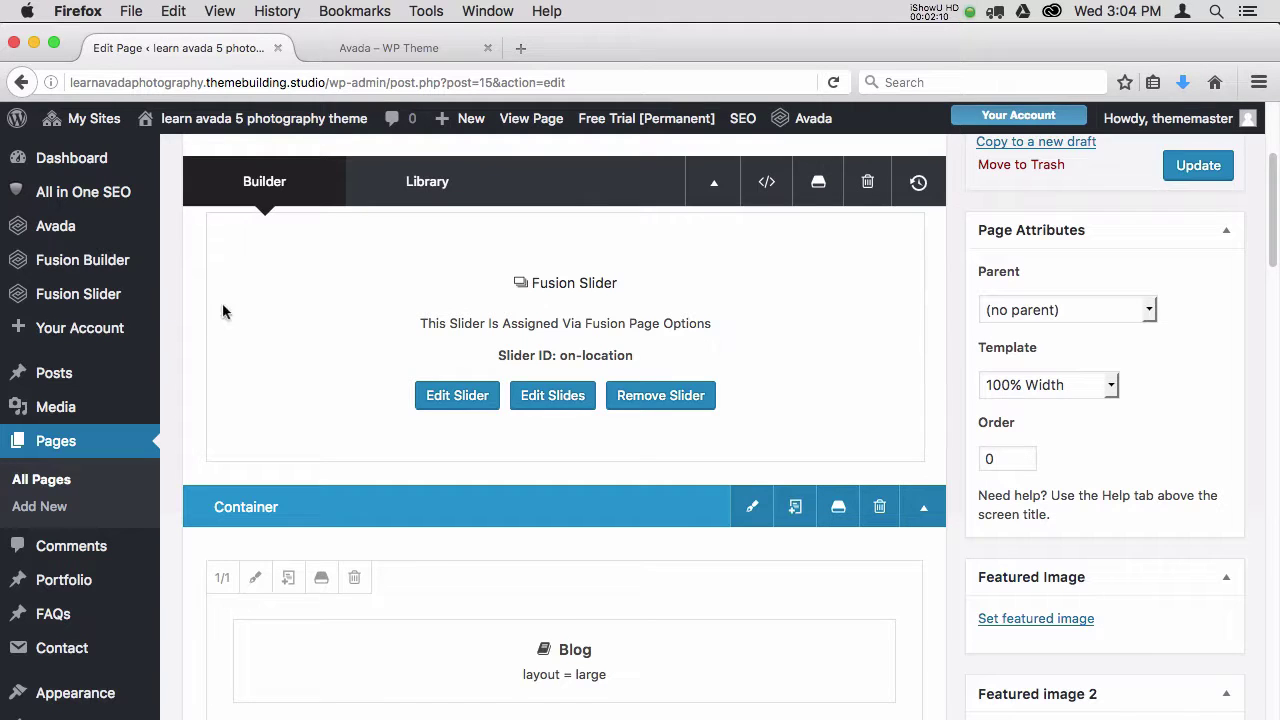
pyautogui.moveTo(120, 262)
pyautogui.moveTo(1268, 254); pyautogui.dragTo(1277, 512)
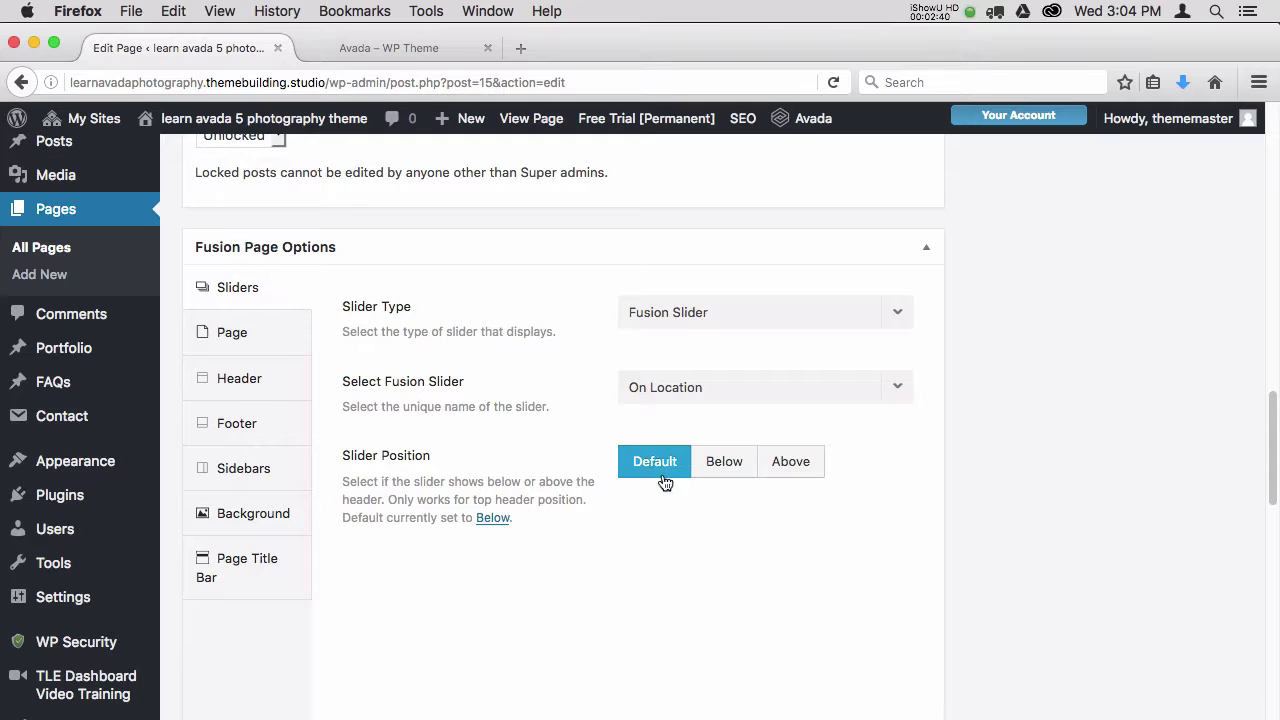
pyautogui.moveTo(67, 175)
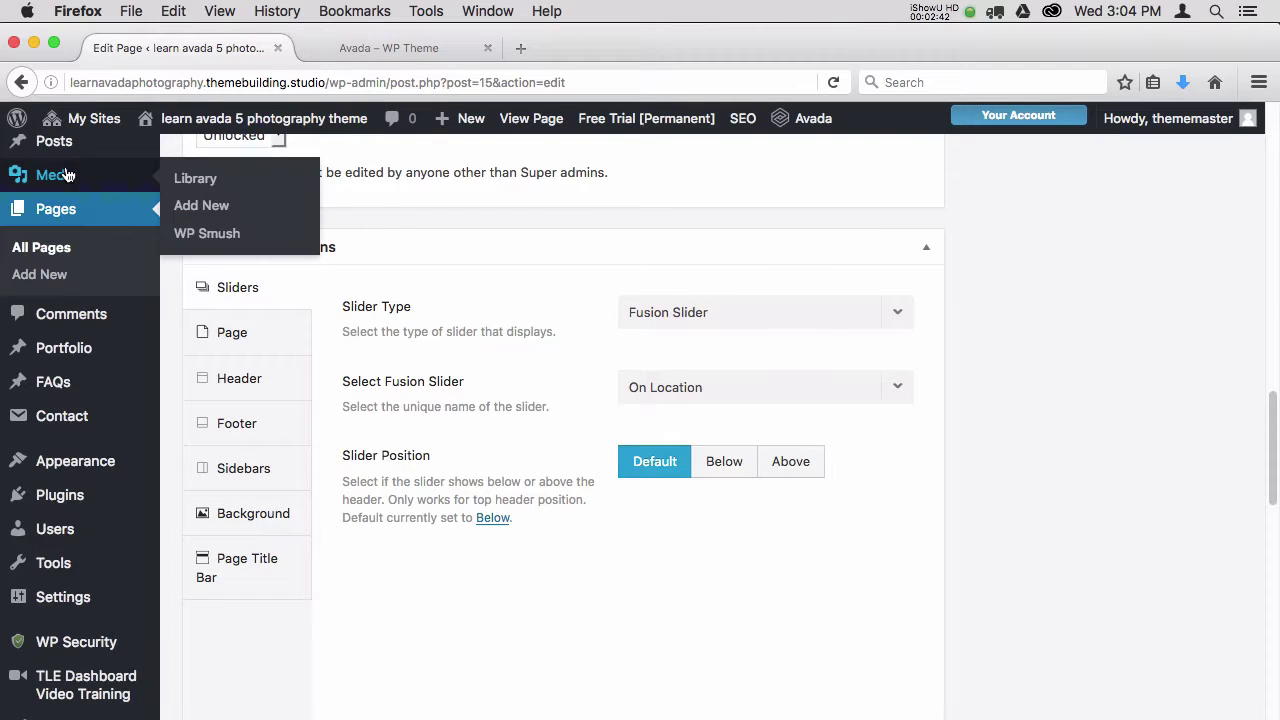
pyautogui.moveTo(1270, 410); pyautogui.dragTo(1272, 160)
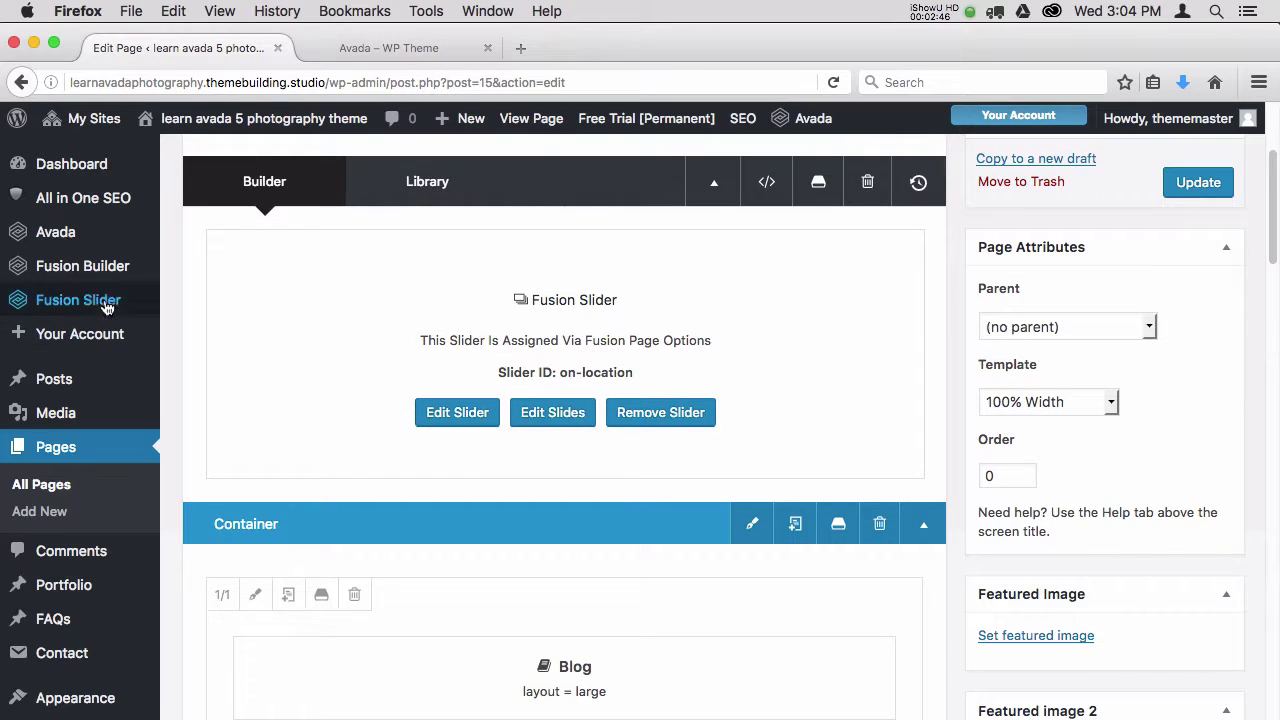
pyautogui.moveTo(90, 232)
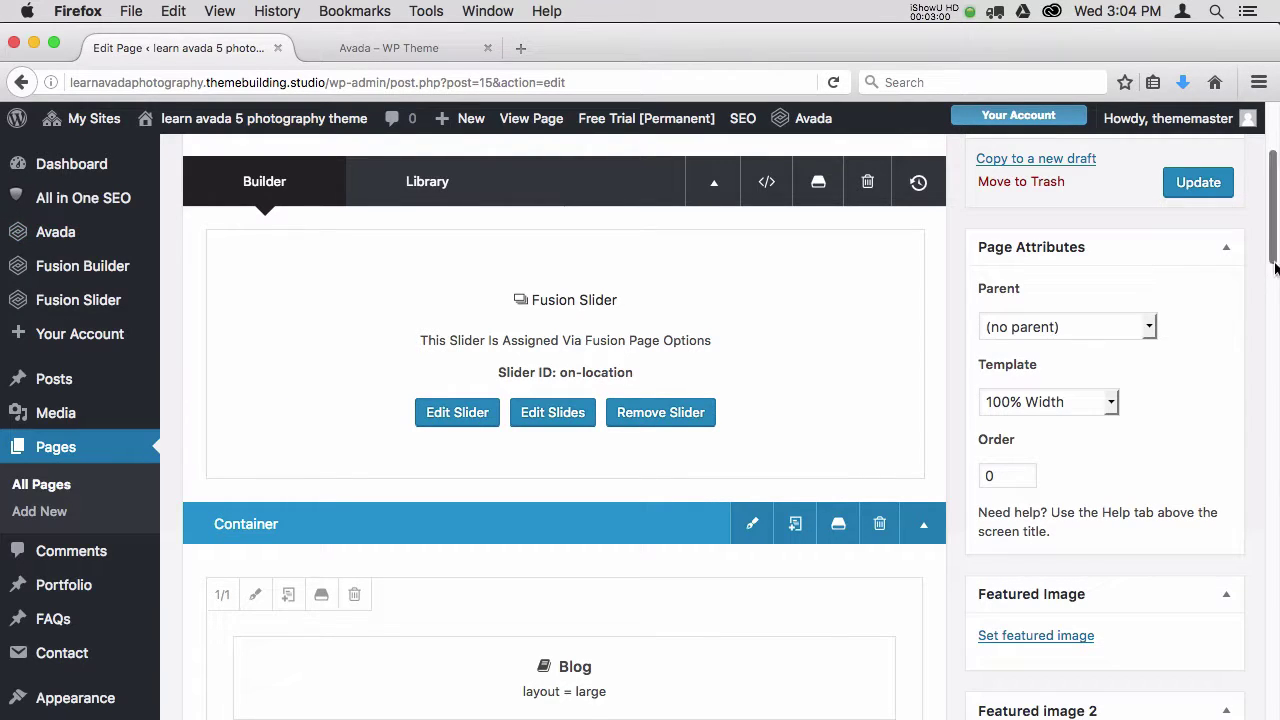
# Review the settings of the Blog element in the page's container and close them without saving
pyautogui.scroll(-4, 1275, 268)
pyautogui.moveTo(570, 472)
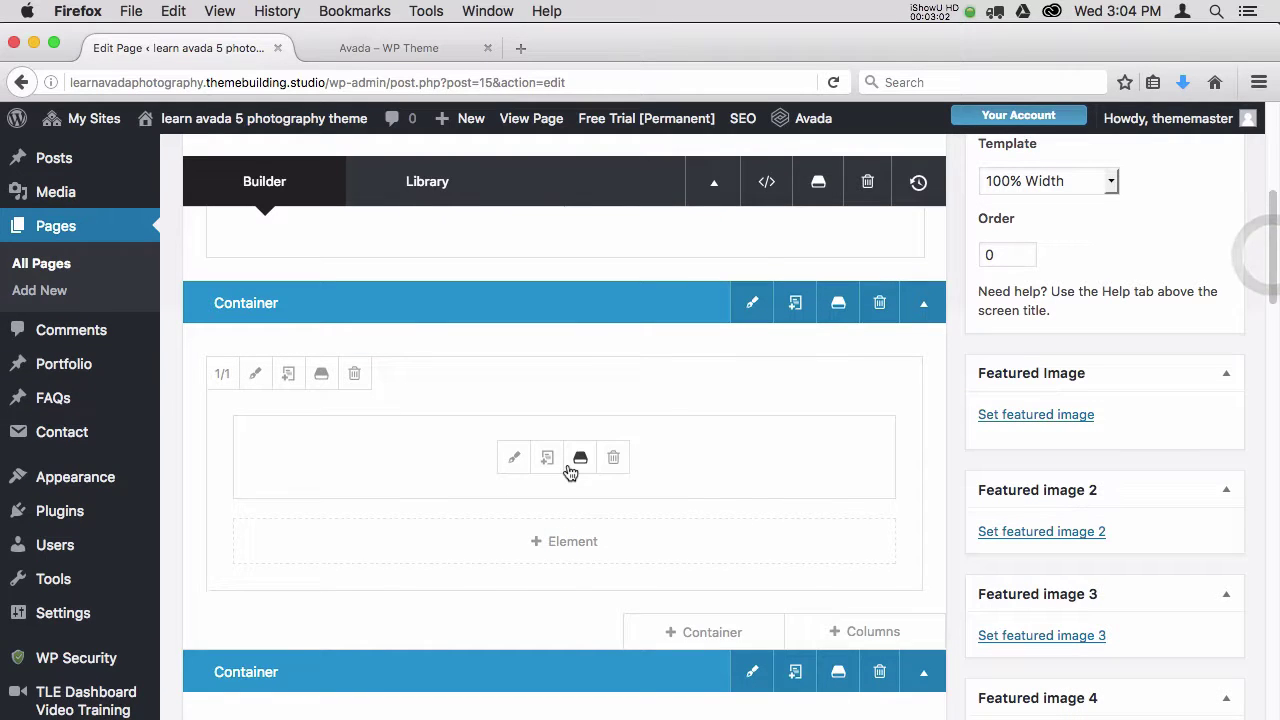
pyautogui.click(514, 457)
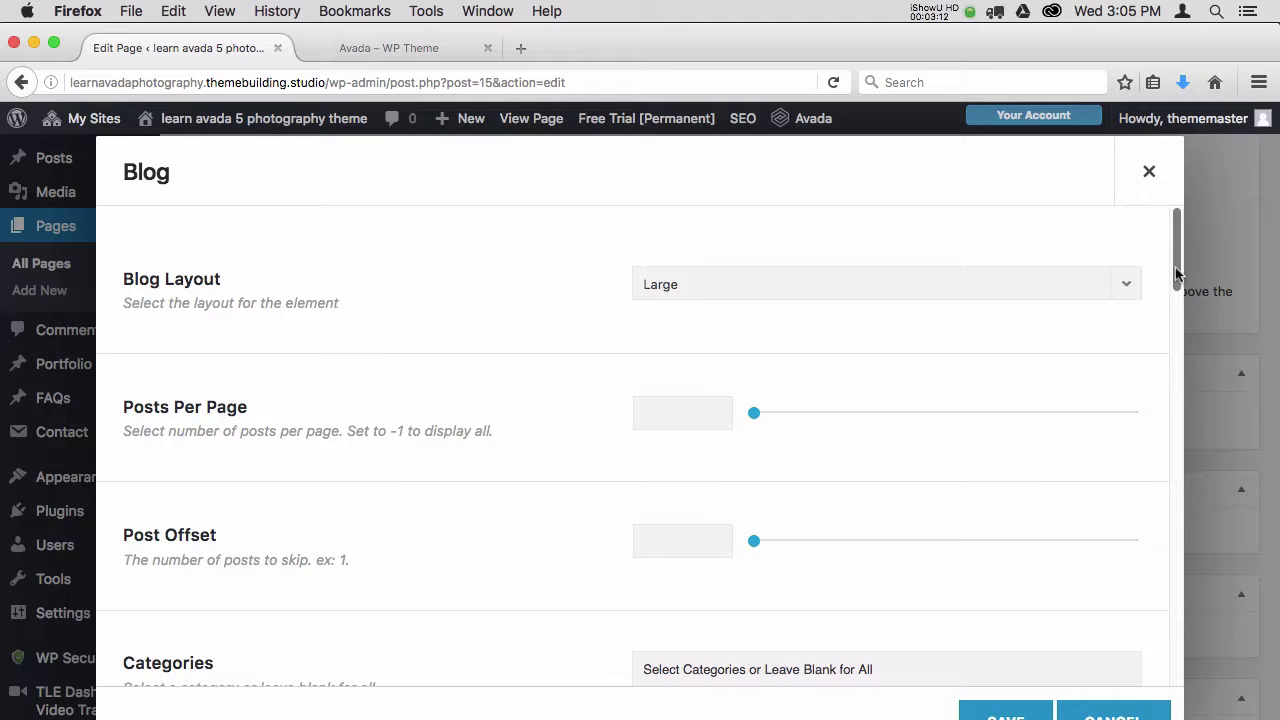
pyautogui.moveTo(1175, 268); pyautogui.dragTo(1175, 410)
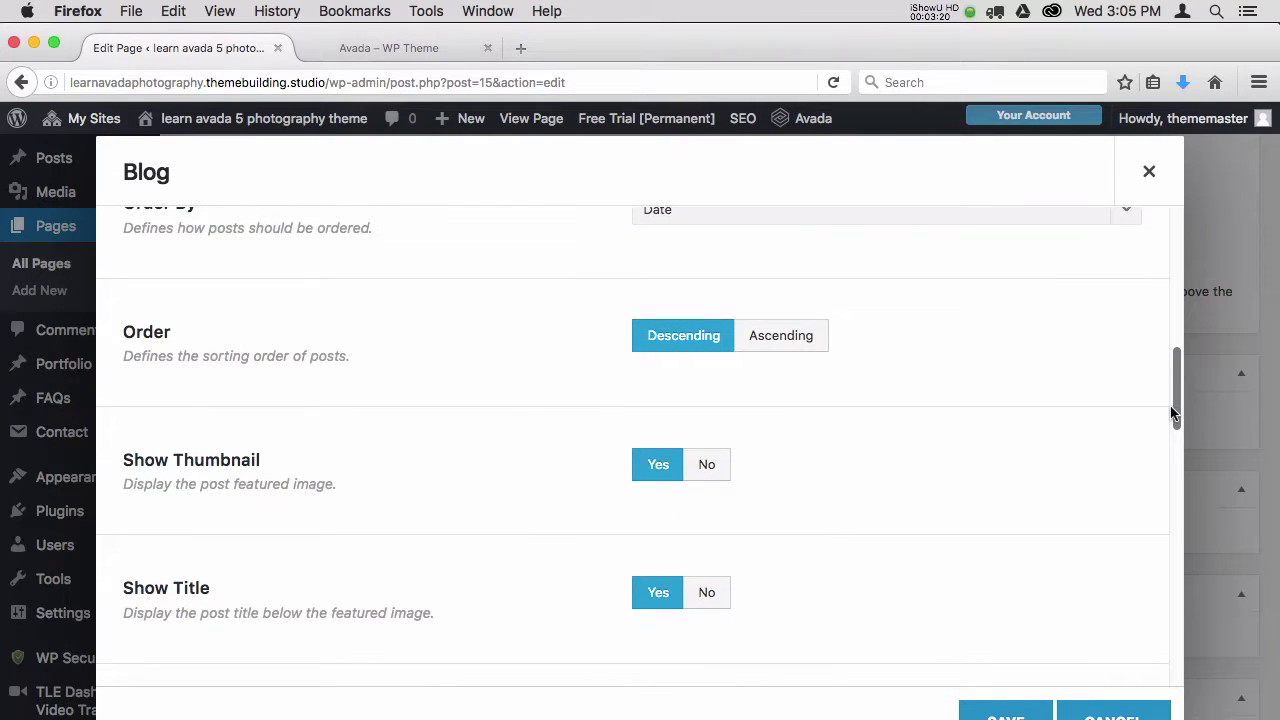
pyautogui.moveTo(1175, 415); pyautogui.dragTo(1160, 466)
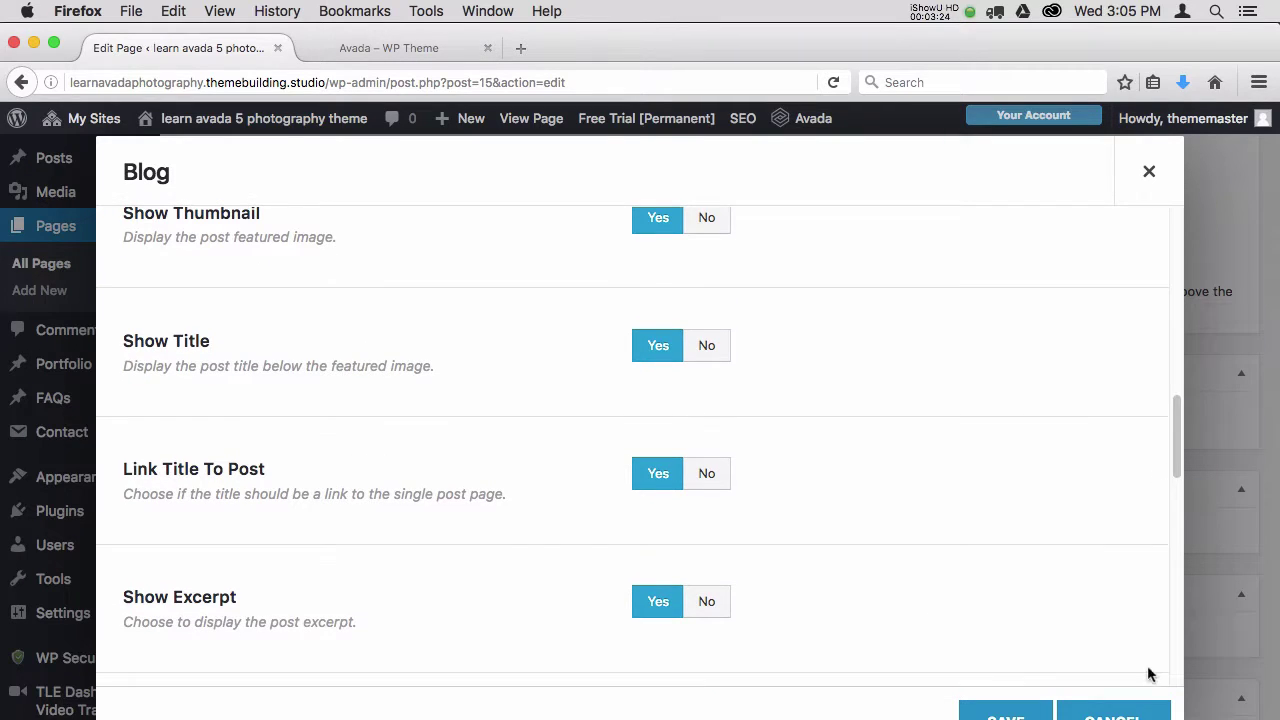
pyautogui.click(1125, 714)
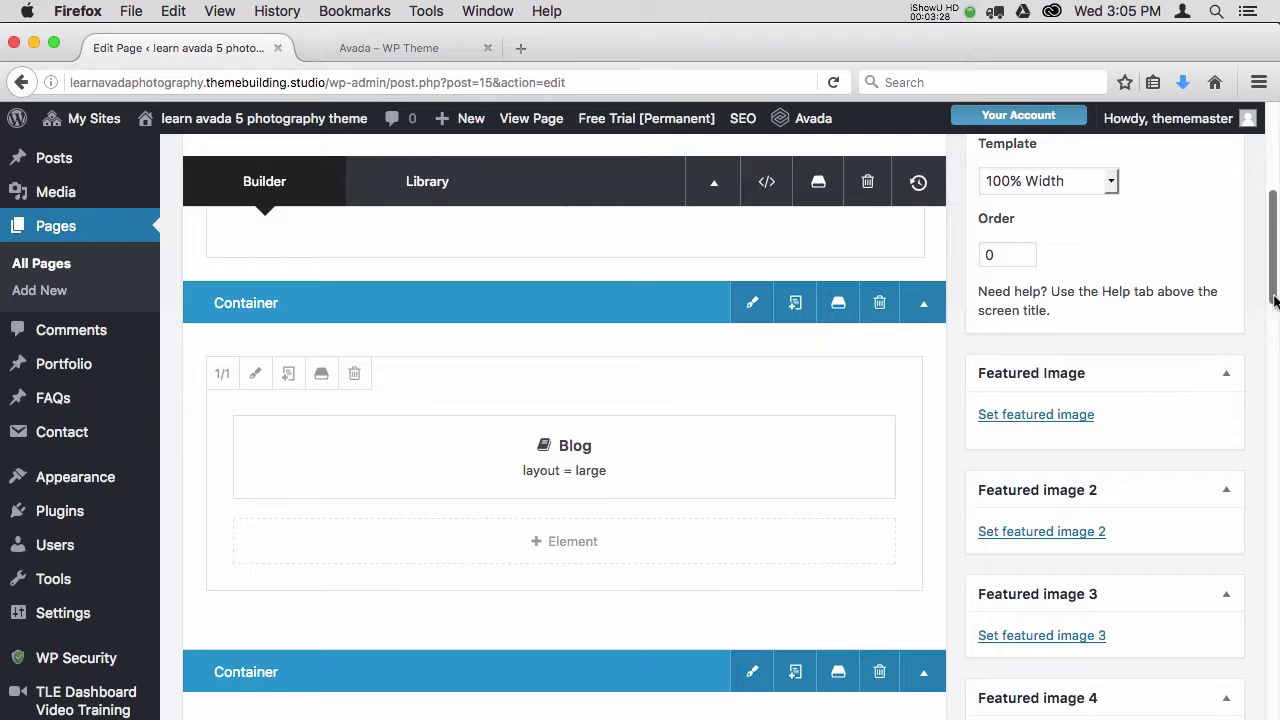
# Inspect the Contact Form 7 shortcode in the text block below the separator and close the block without saving
pyautogui.moveTo(1268, 288); pyautogui.dragTo(1271, 390)
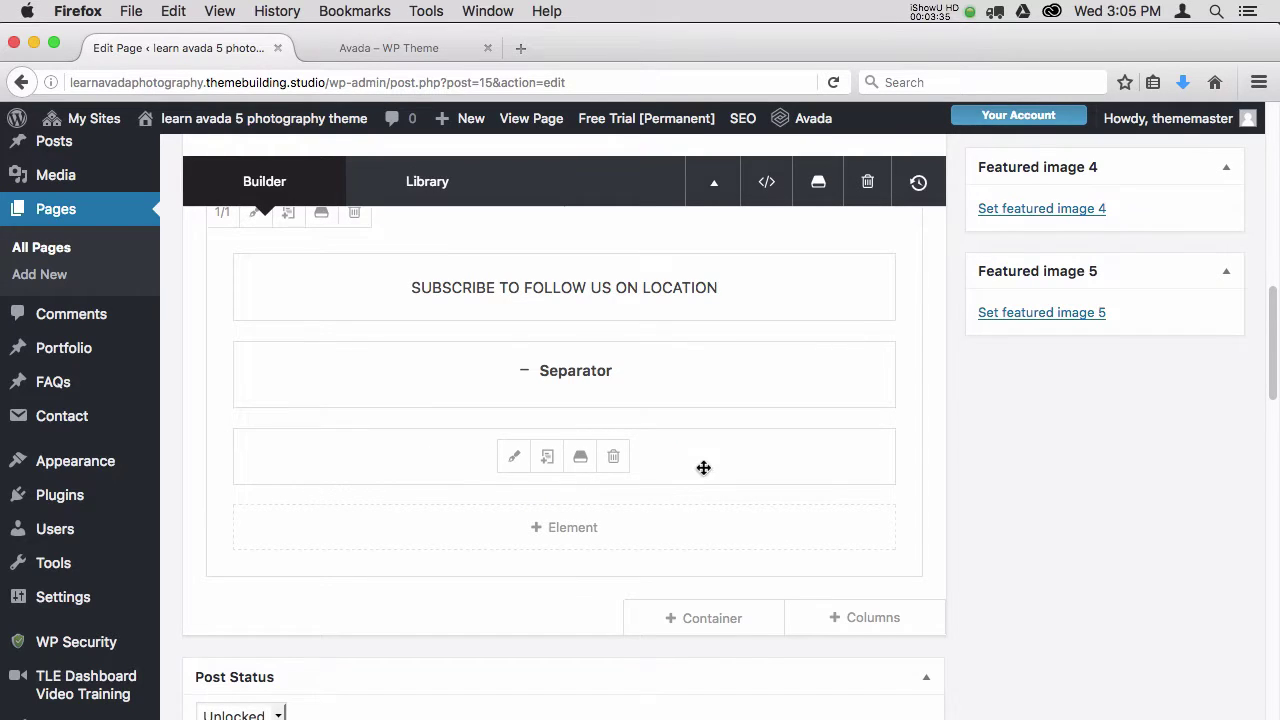
pyautogui.click(515, 457)
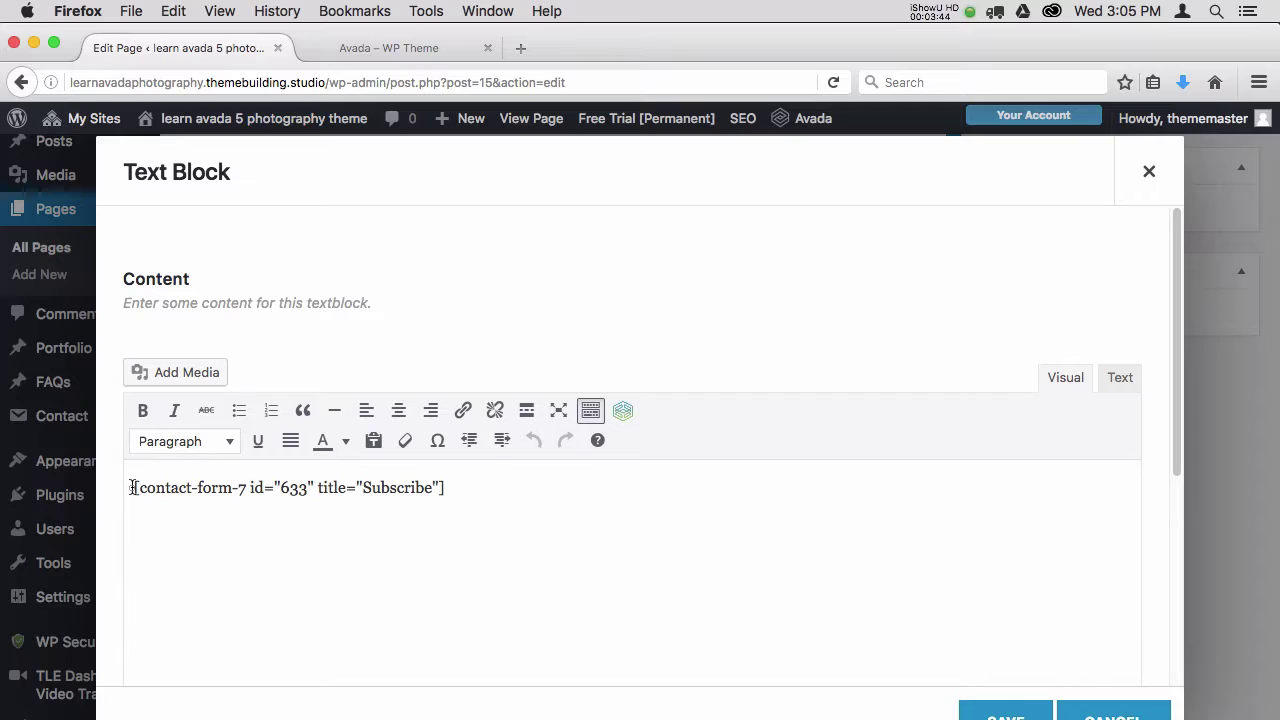
pyautogui.moveTo(132, 487); pyautogui.dragTo(471, 487)
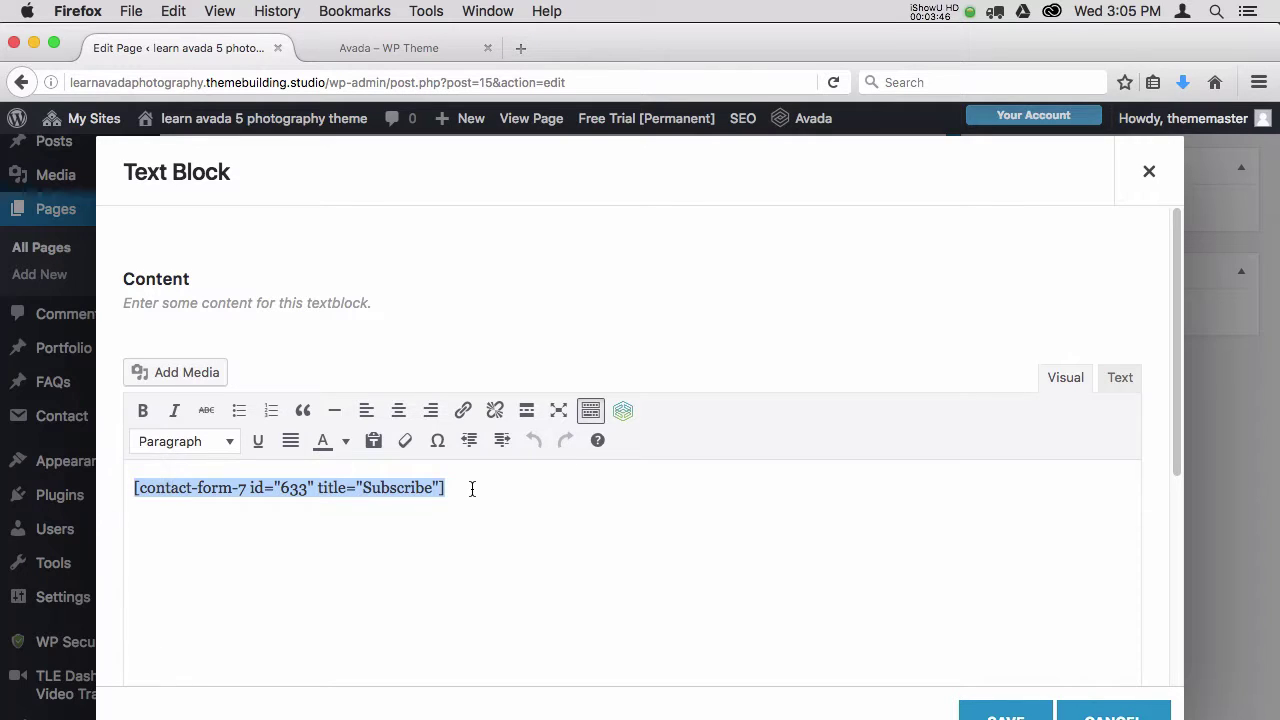
pyautogui.click(471, 488)
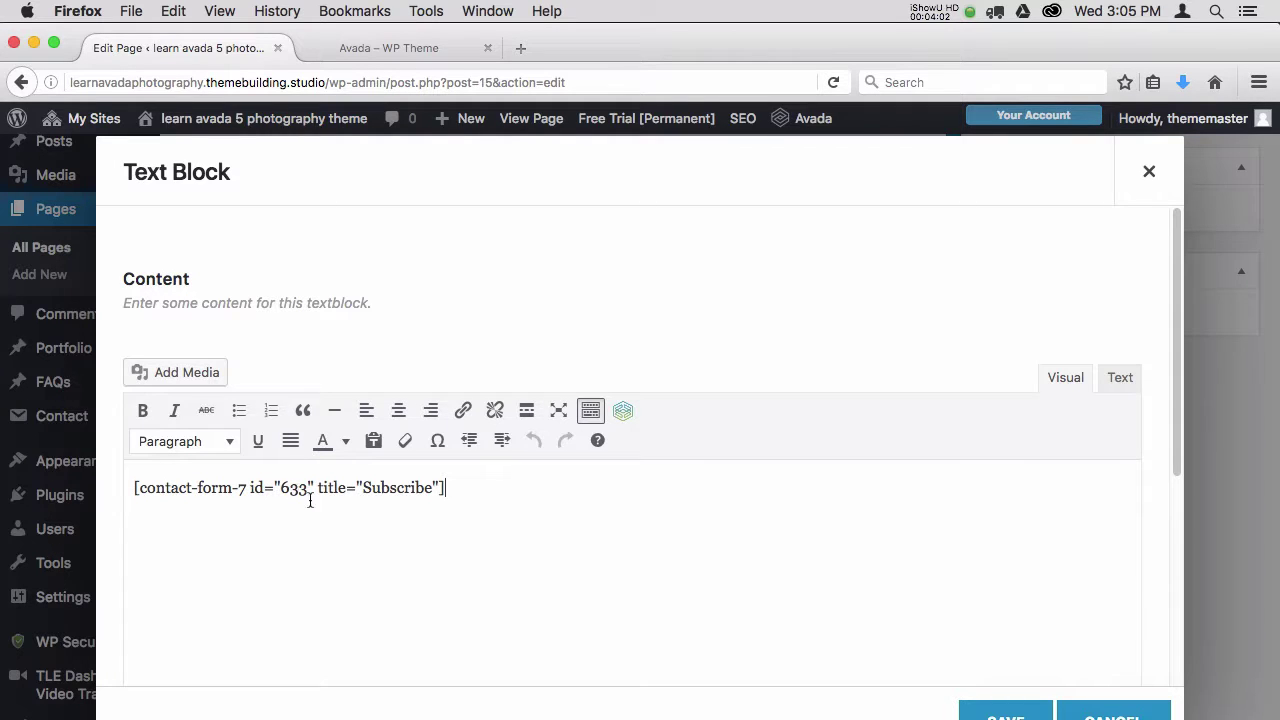
pyautogui.doubleClick(407, 486)
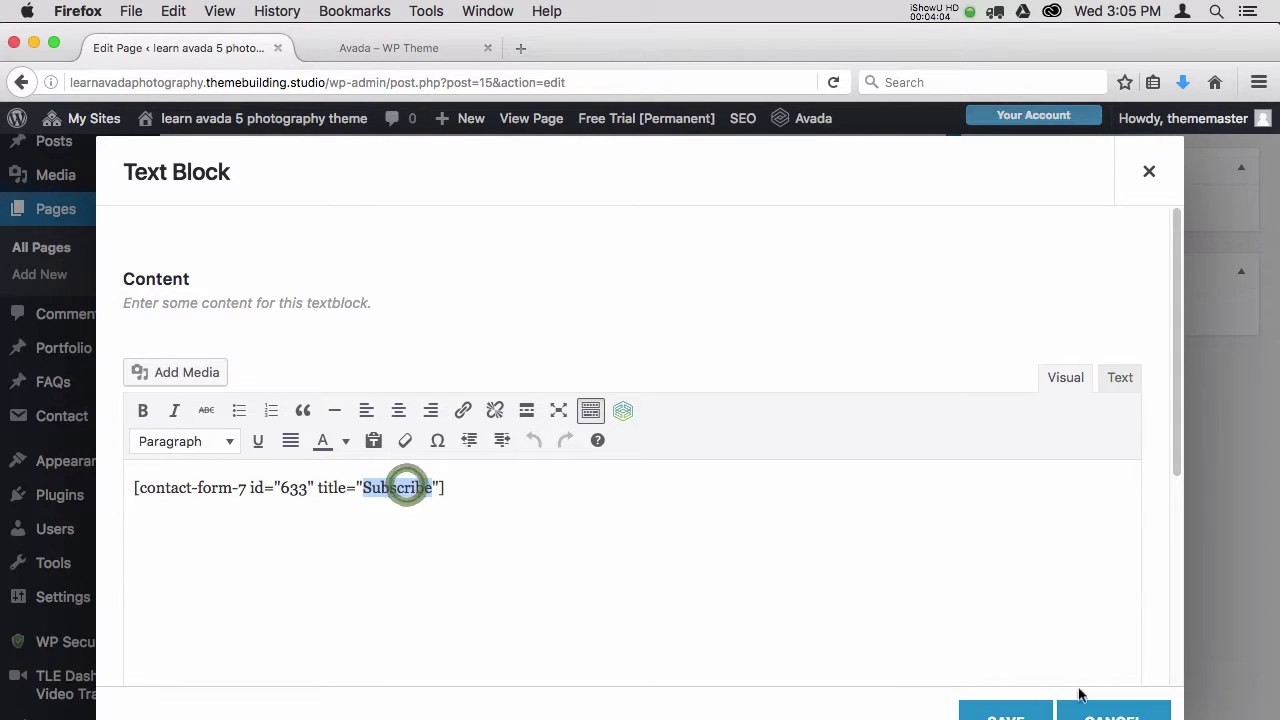
pyautogui.click(1103, 705)
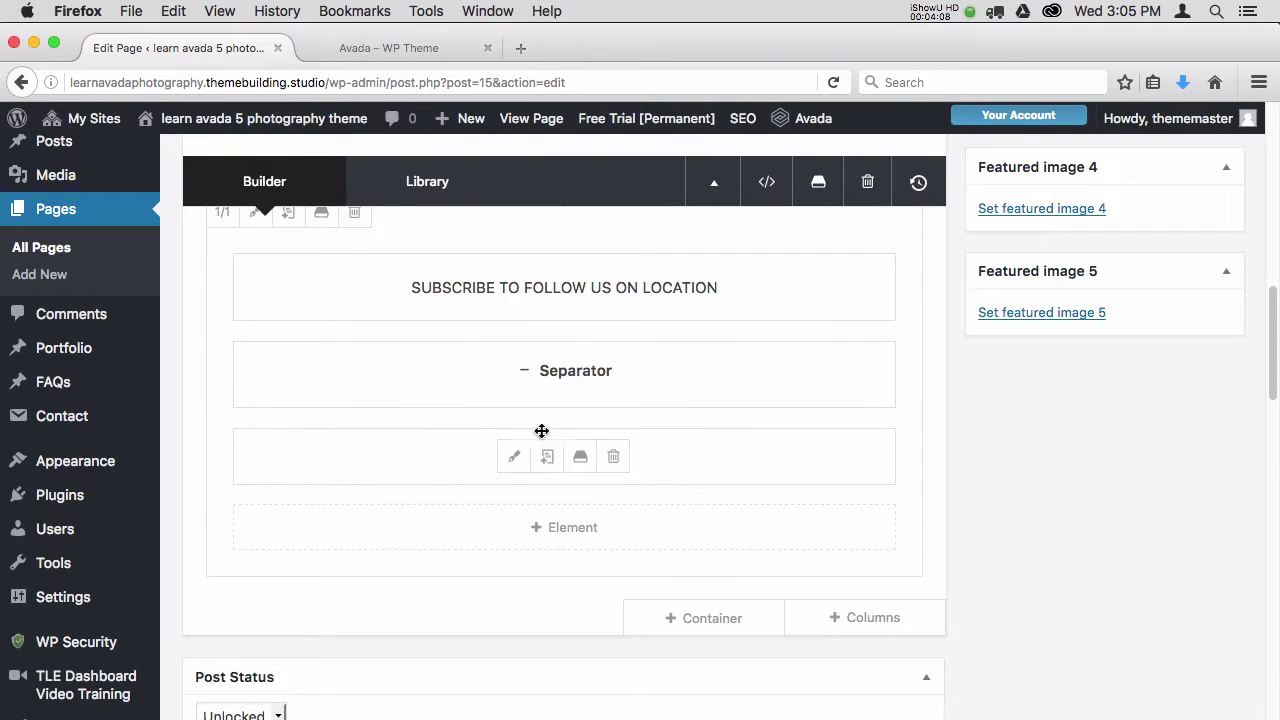
# Open the Contact Forms list in a new browser tab and compare its shortcodes with the one on the On Location page
pyautogui.moveTo(100, 427)
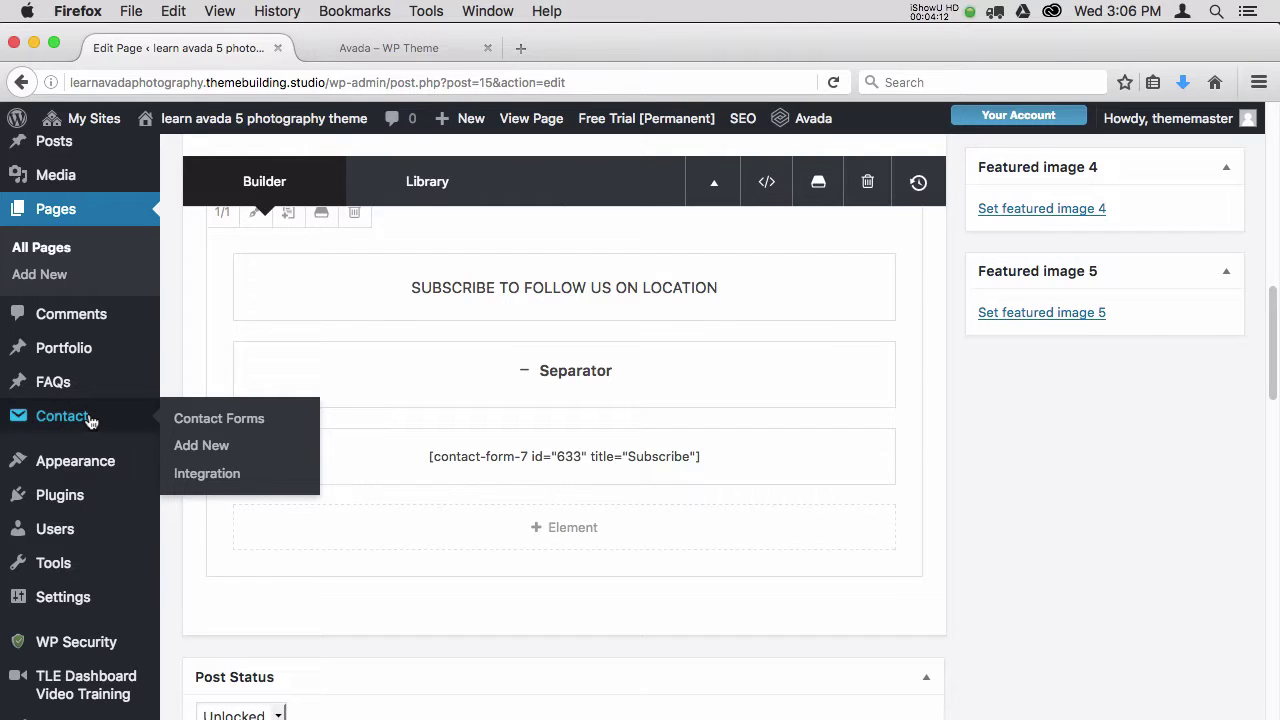
pyautogui.rightClick(193, 416)
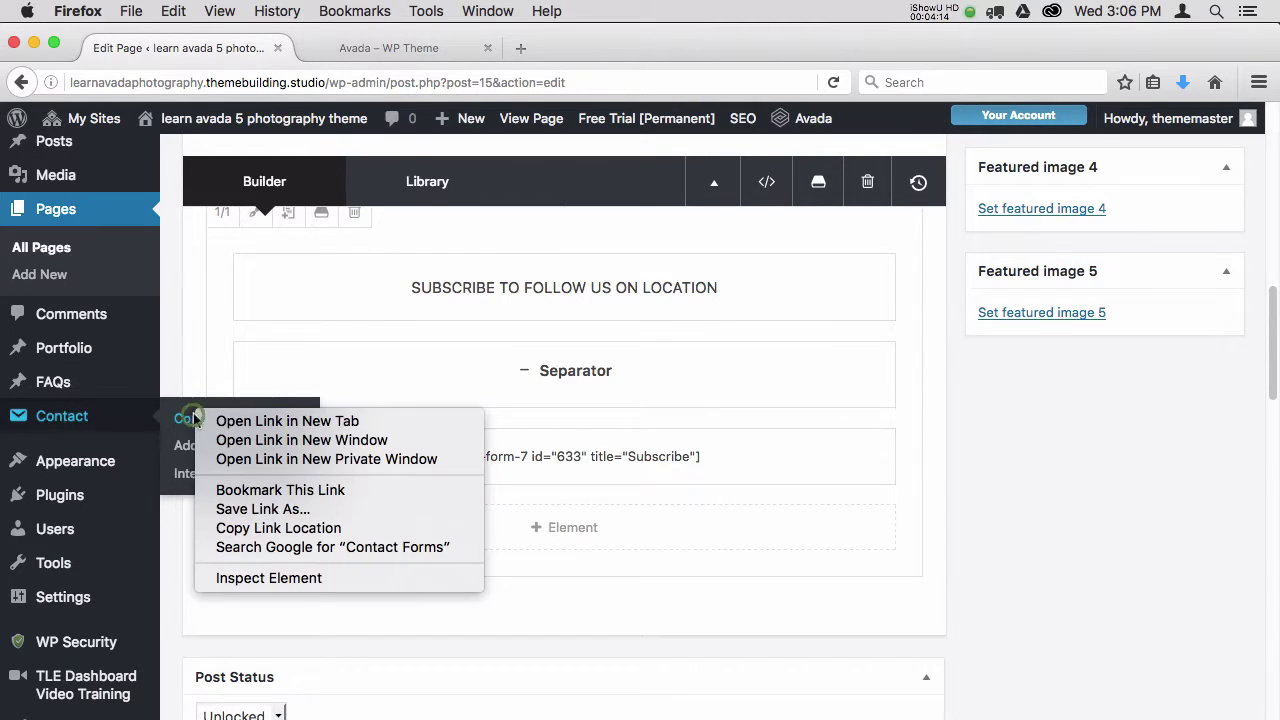
pyautogui.click(285, 421)
pyautogui.click(428, 52)
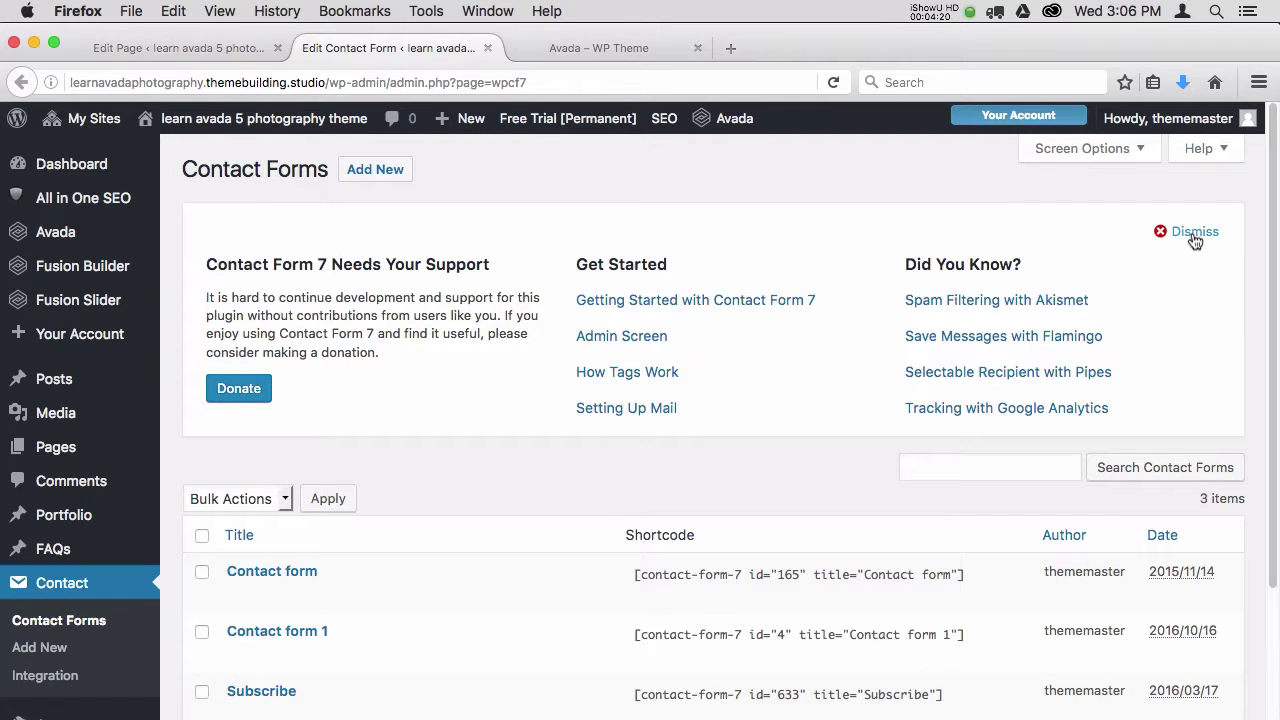
pyautogui.click(227, 52)
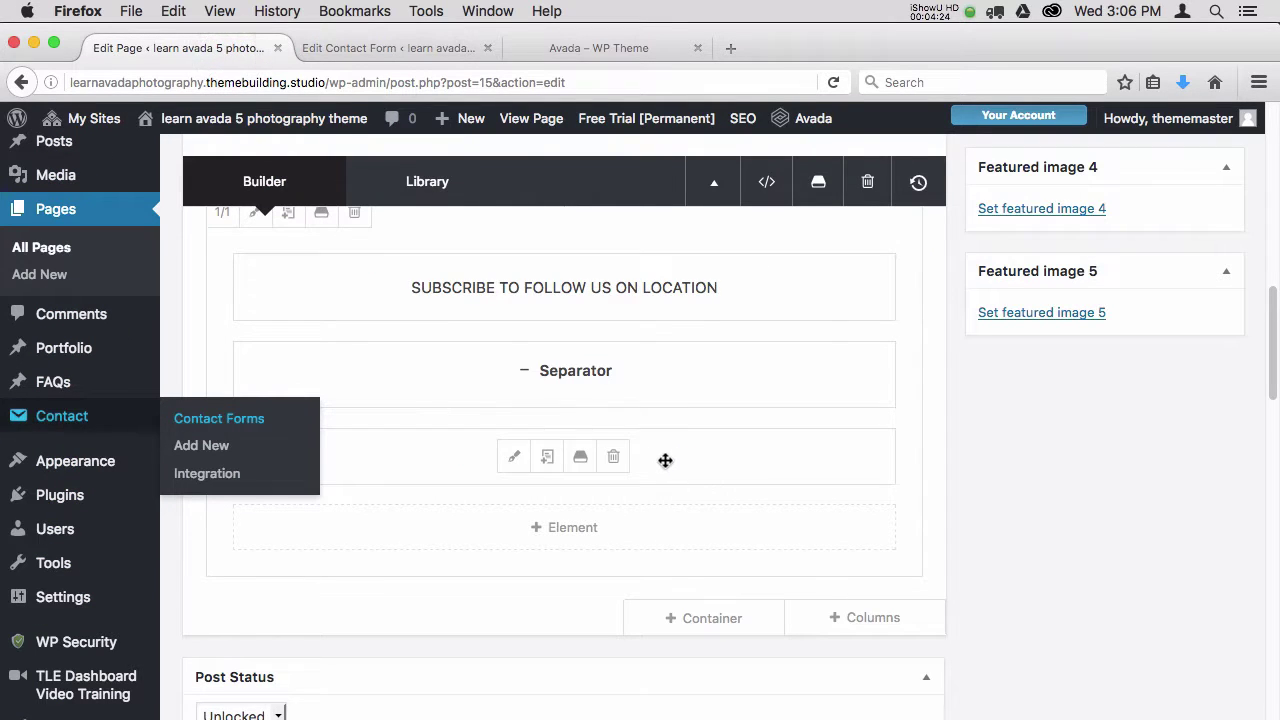
pyautogui.click(437, 57)
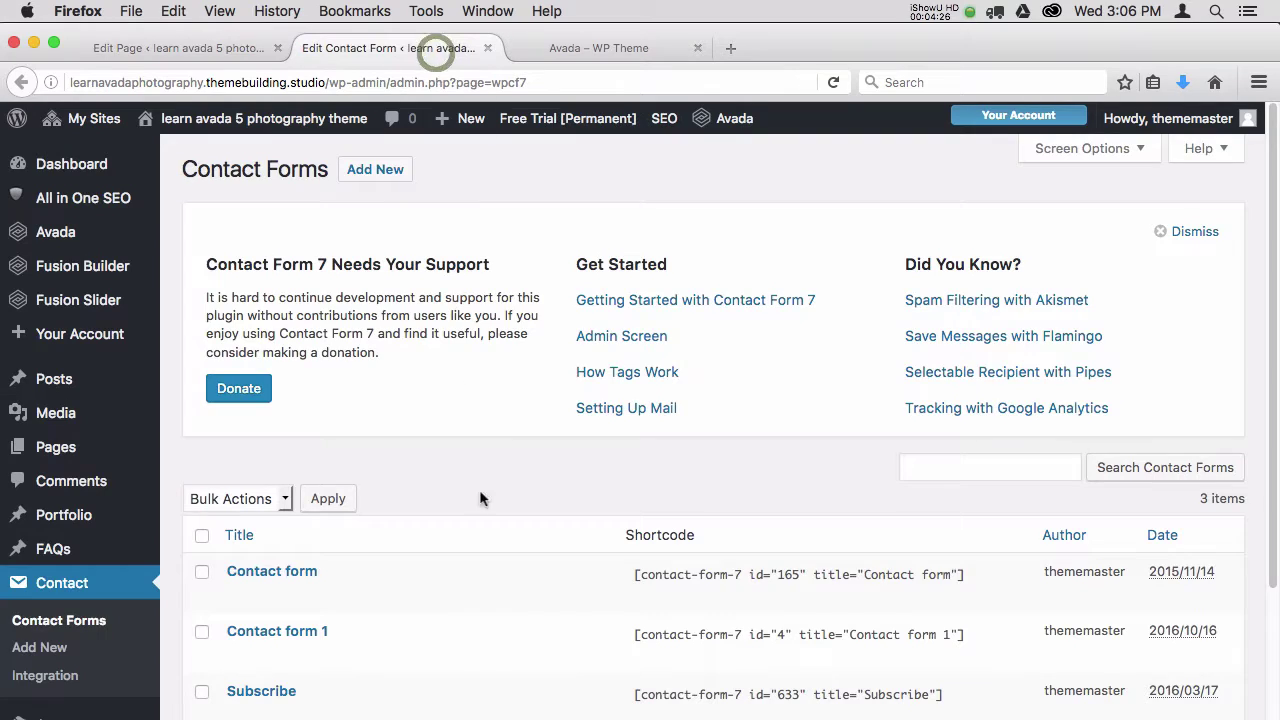
# Open the Subscribe contact form for editing, look over its form code and display its Mail settings
pyautogui.click(238, 713)
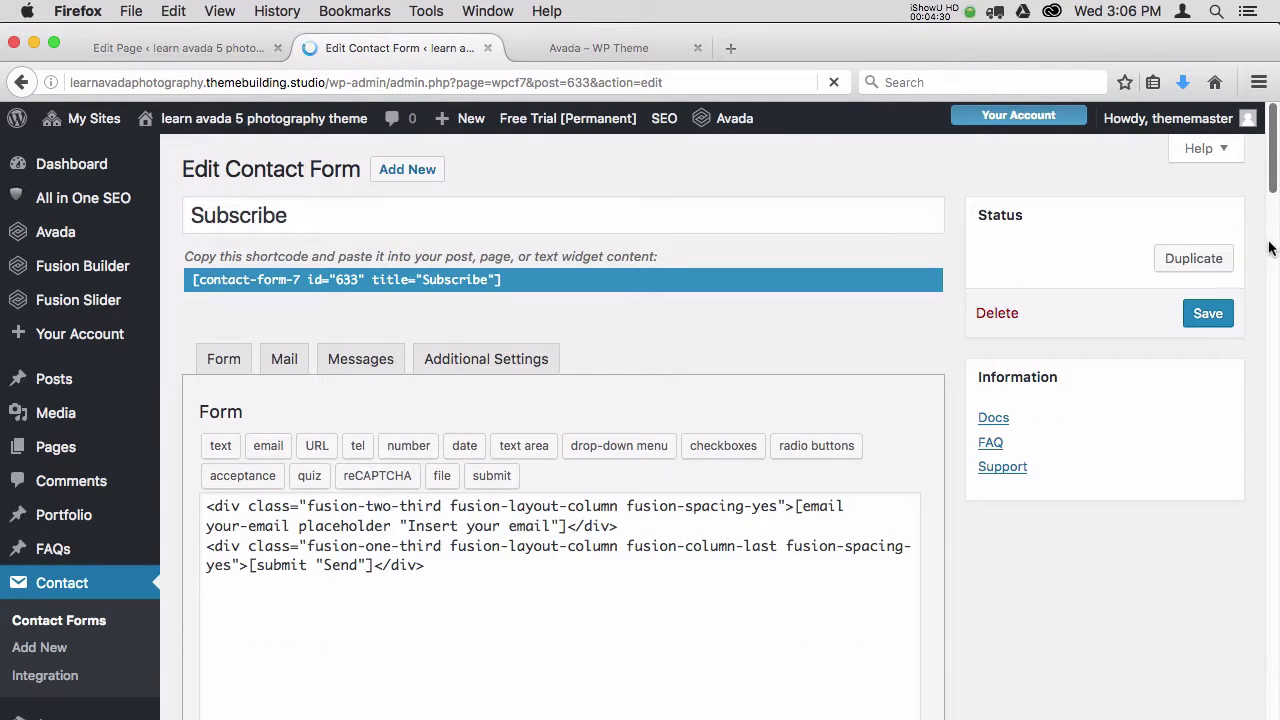
pyautogui.scroll(-3, 1270, 186)
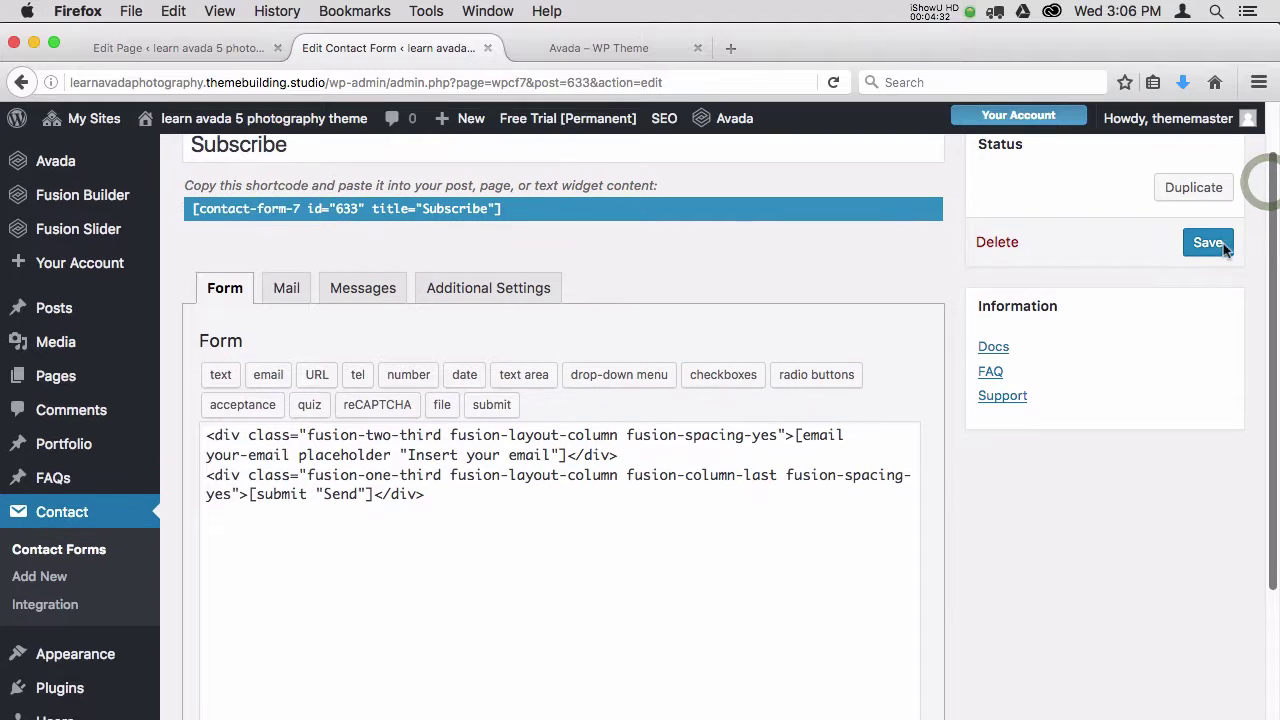
pyautogui.click(288, 289)
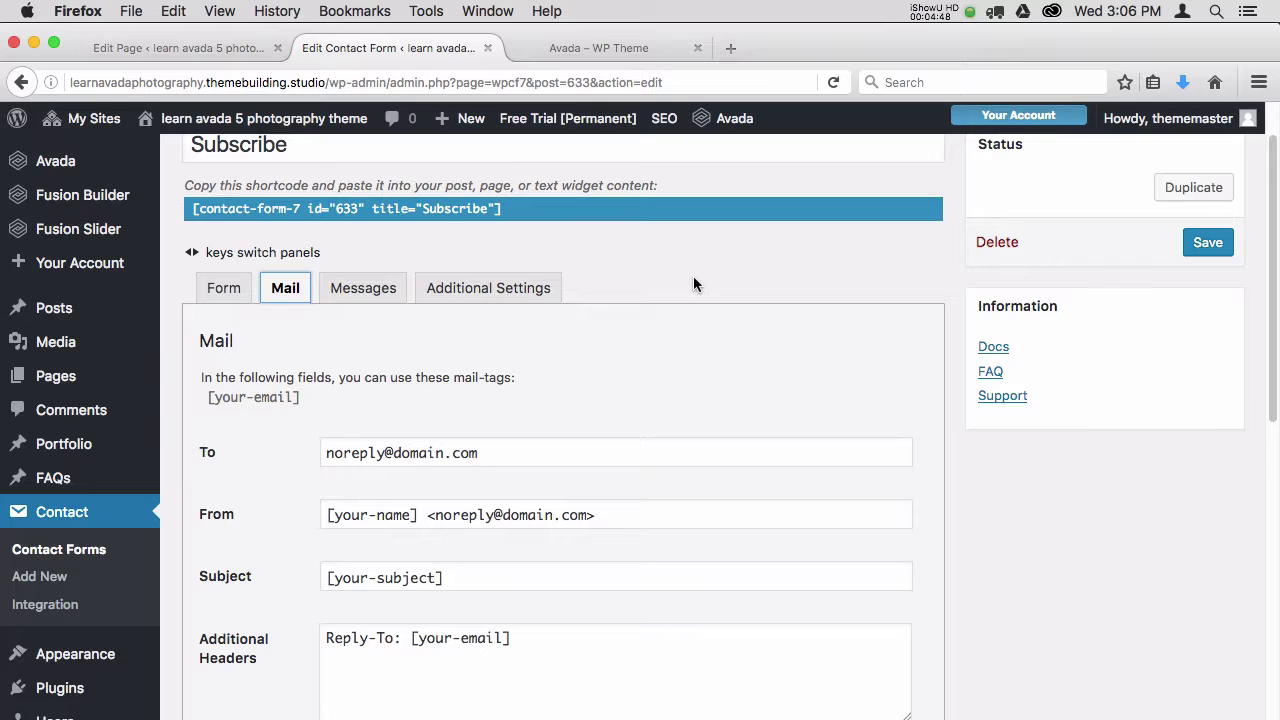
# Examine the recipient, sender, subject and header fields in the Subscribe form's Mail settings
pyautogui.moveTo(1270, 307); pyautogui.dragTo(1272, 357)
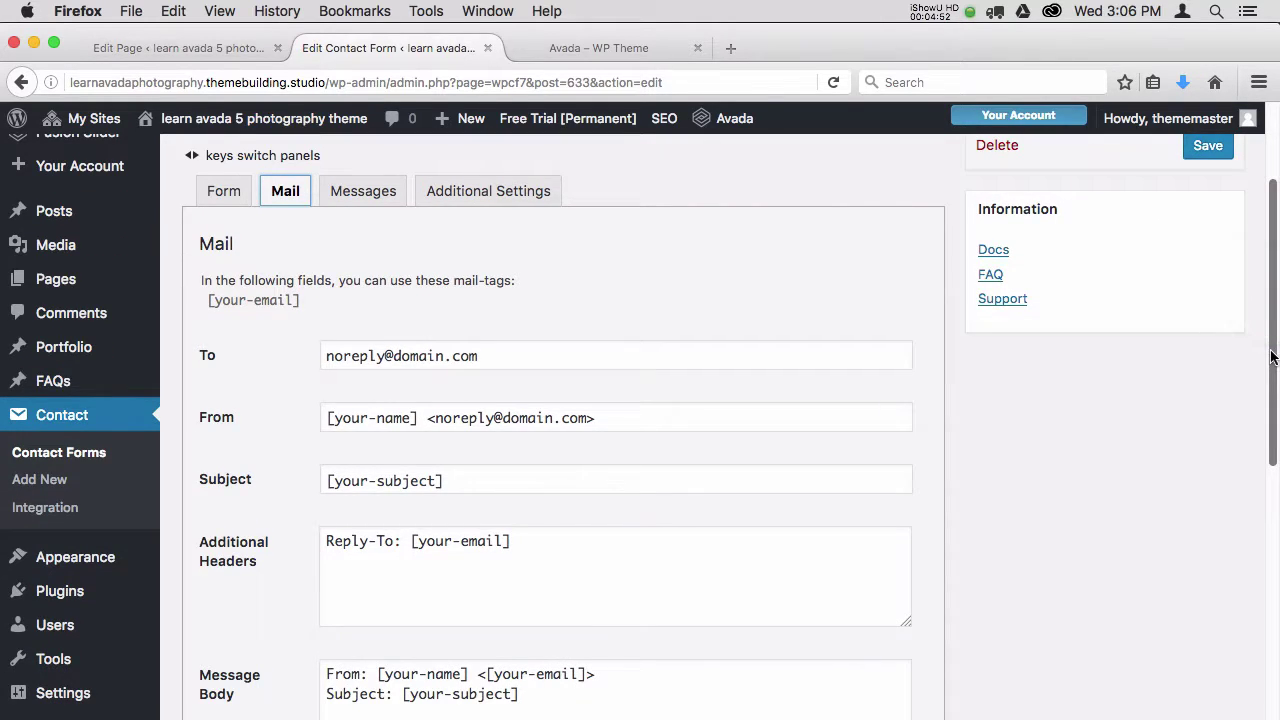
pyautogui.doubleClick(531, 418)
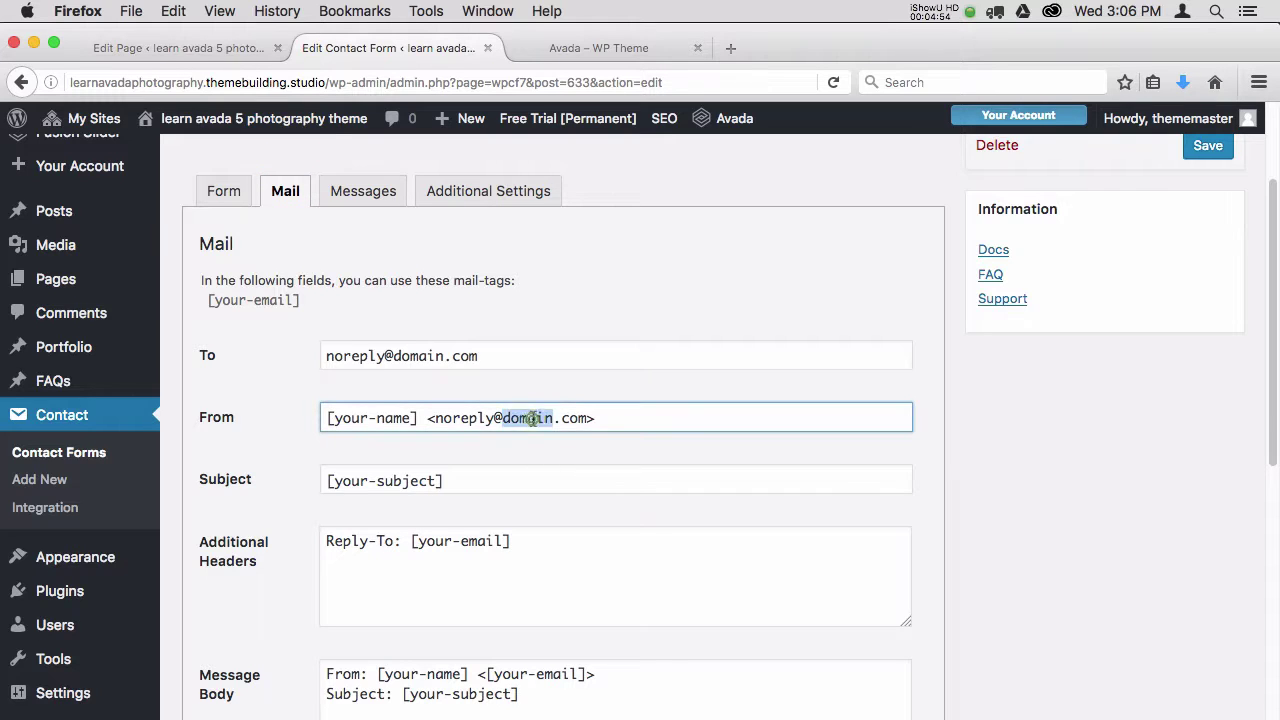
pyautogui.click(619, 427)
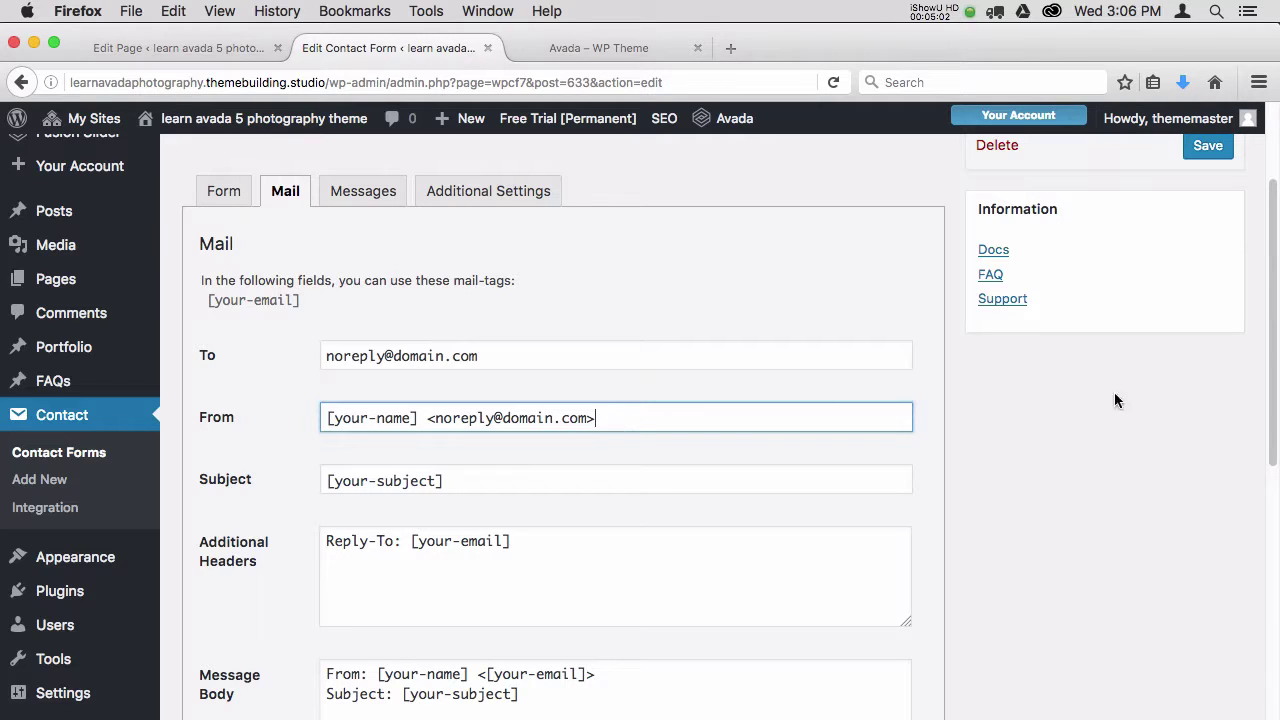
pyautogui.moveTo(1271, 410); pyautogui.dragTo(1264, 318)
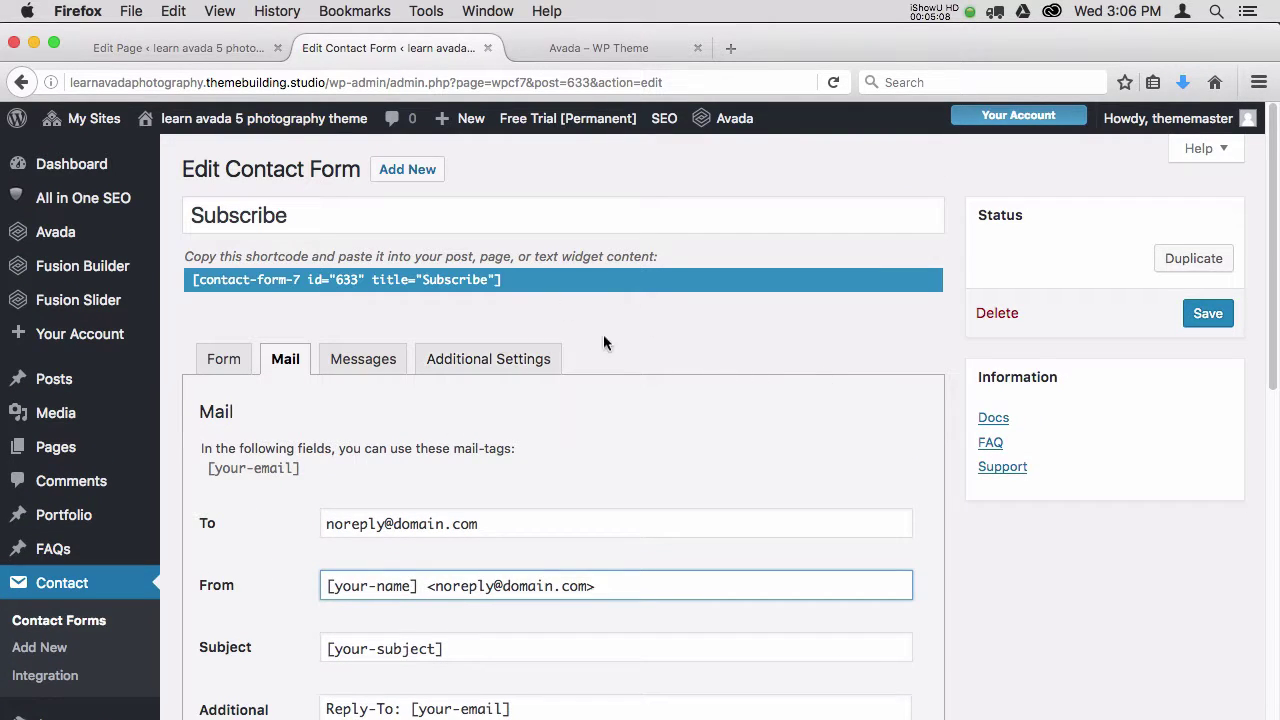
# Review the Subscribe form's successful-submission text in its Messages settings and examine the markup in its form code
pyautogui.click(224, 360)
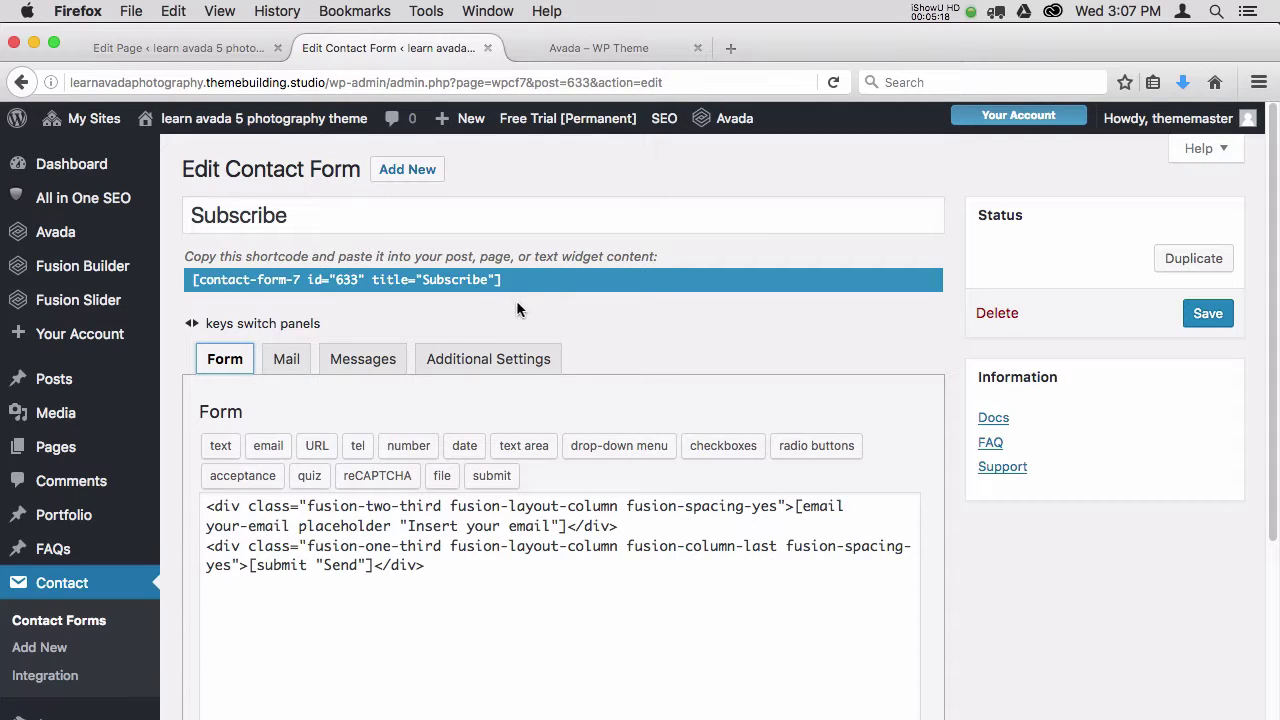
pyautogui.click(296, 364)
pyautogui.click(387, 364)
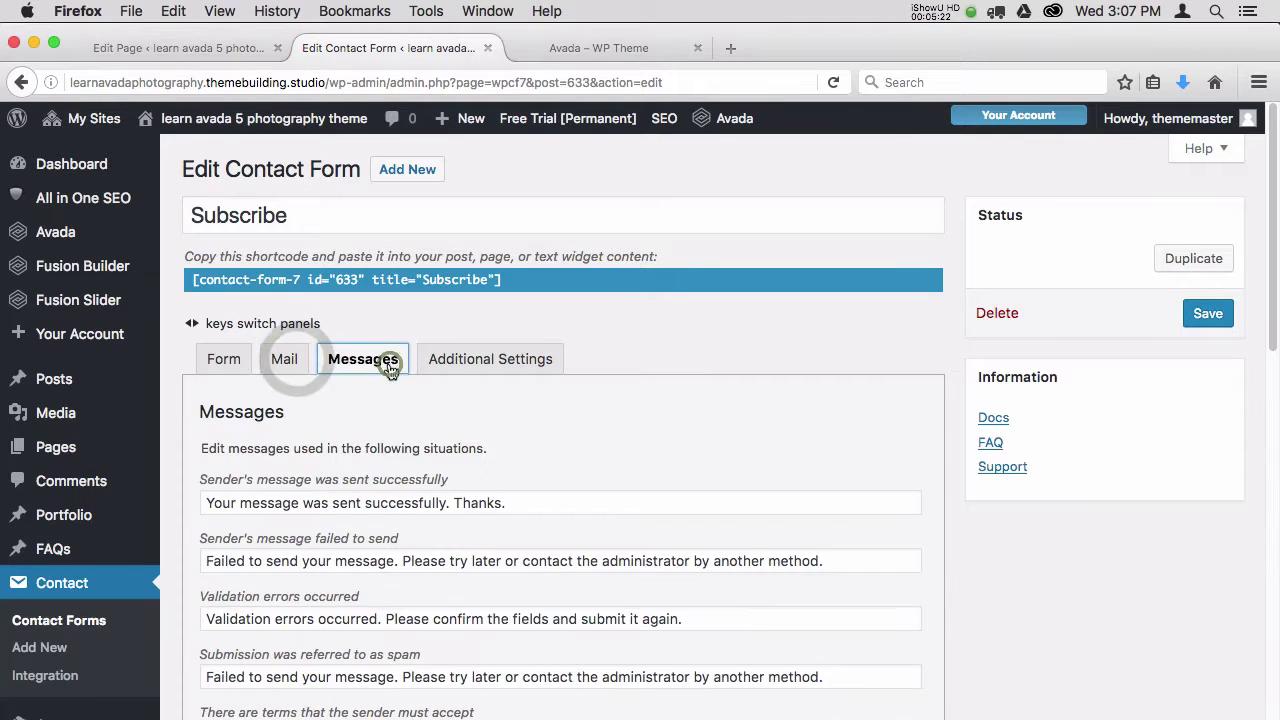
pyautogui.moveTo(206, 502); pyautogui.dragTo(517, 504)
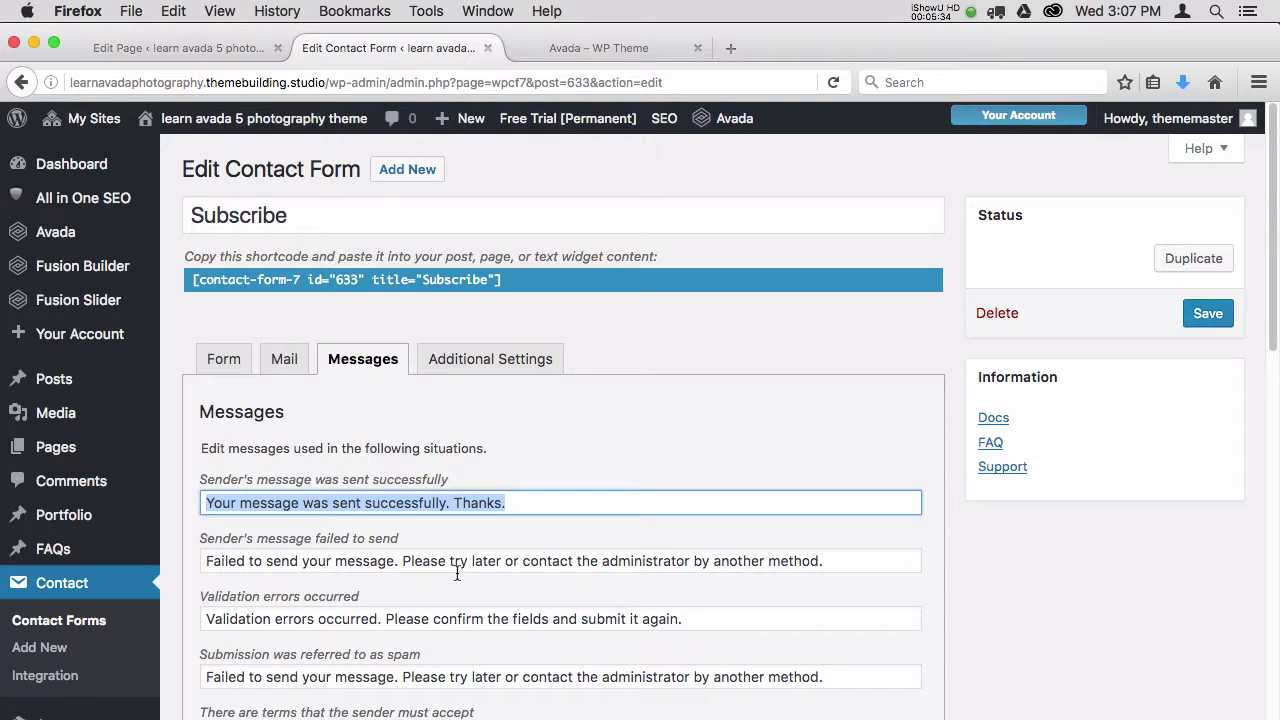
pyautogui.click(228, 366)
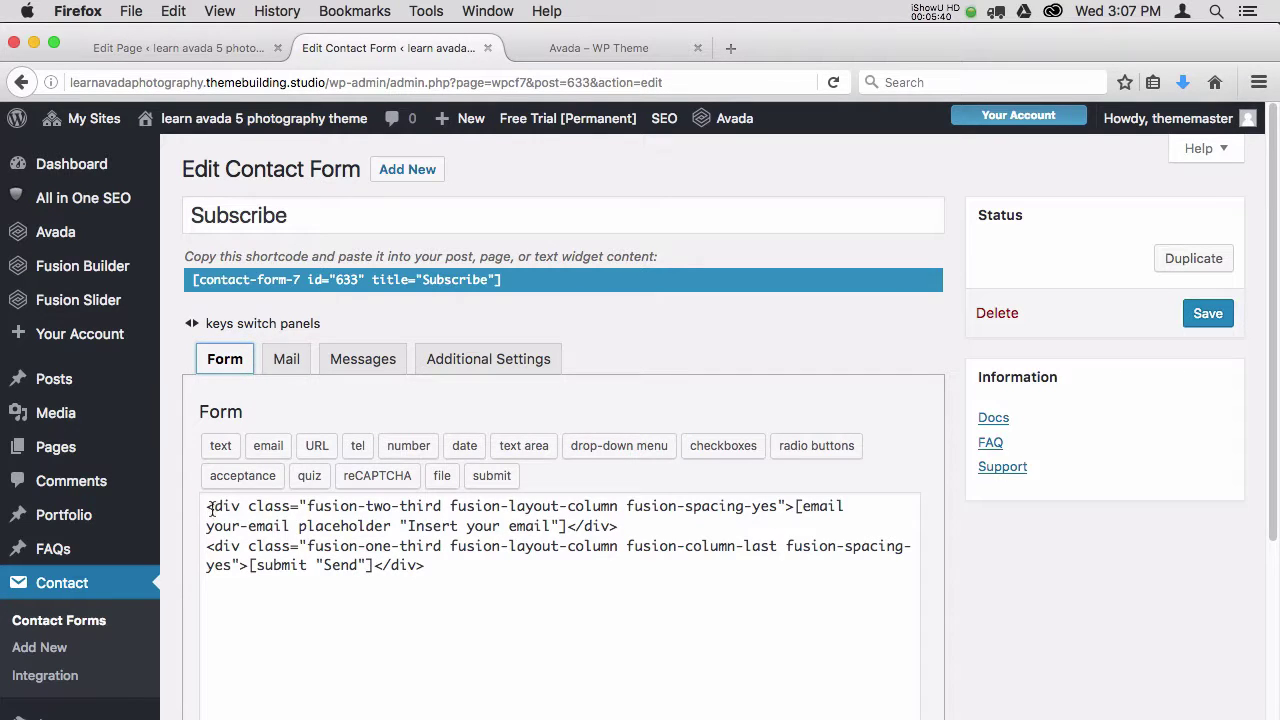
pyautogui.moveTo(210, 507); pyautogui.dragTo(415, 565)
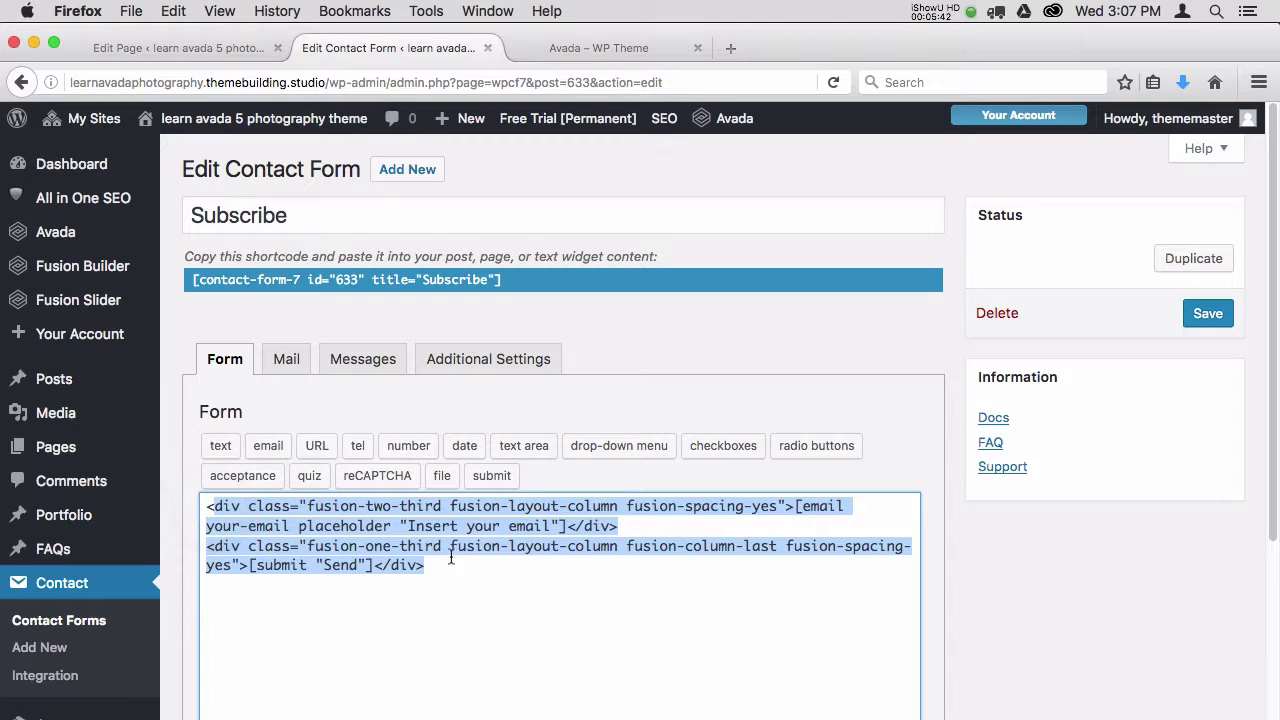
pyautogui.click(450, 555)
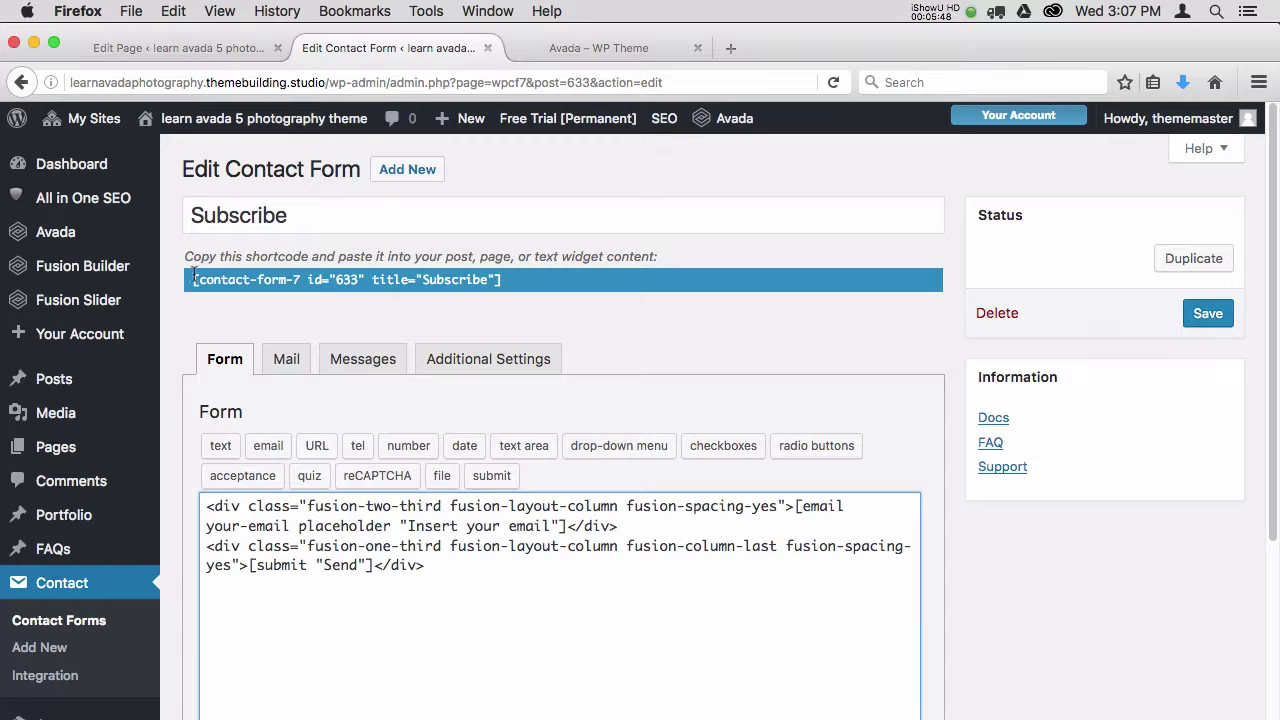
# Copy the Subscribe form's shortcode, close the contact form's browser tab and return to the On Location page editor
pyautogui.moveTo(188, 280); pyautogui.dragTo(544, 286)
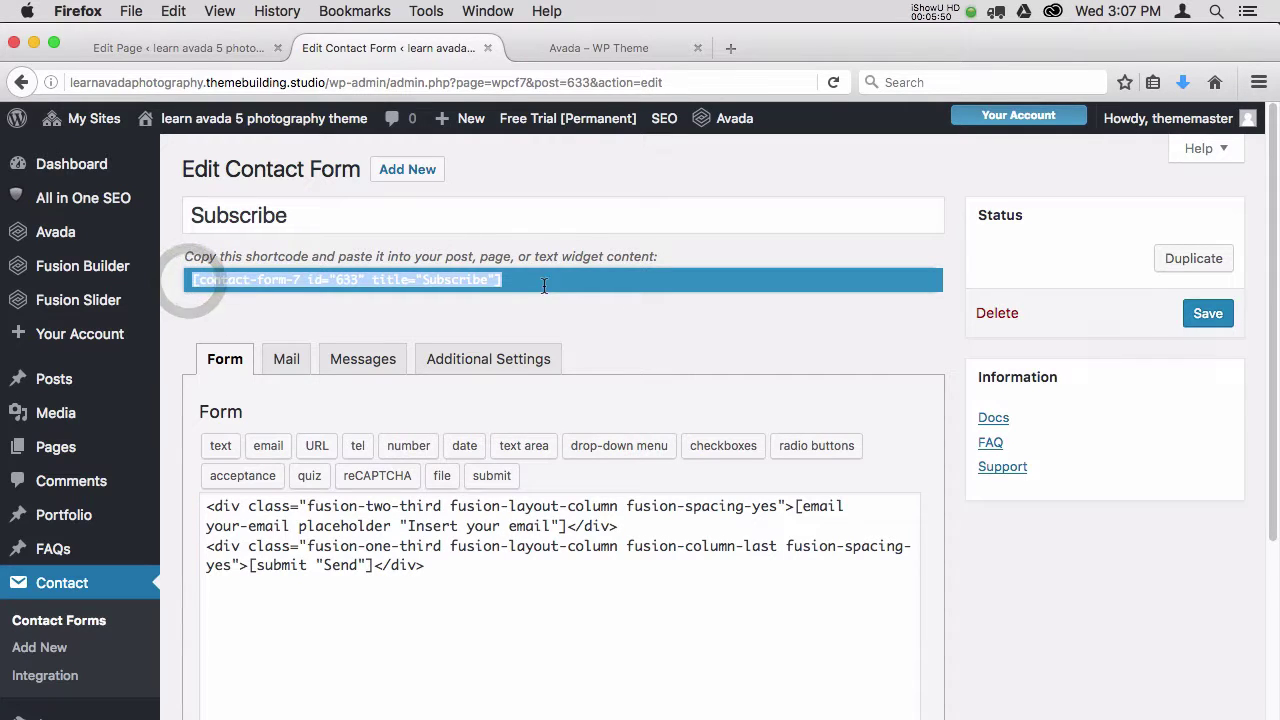
pyautogui.press('super+c')
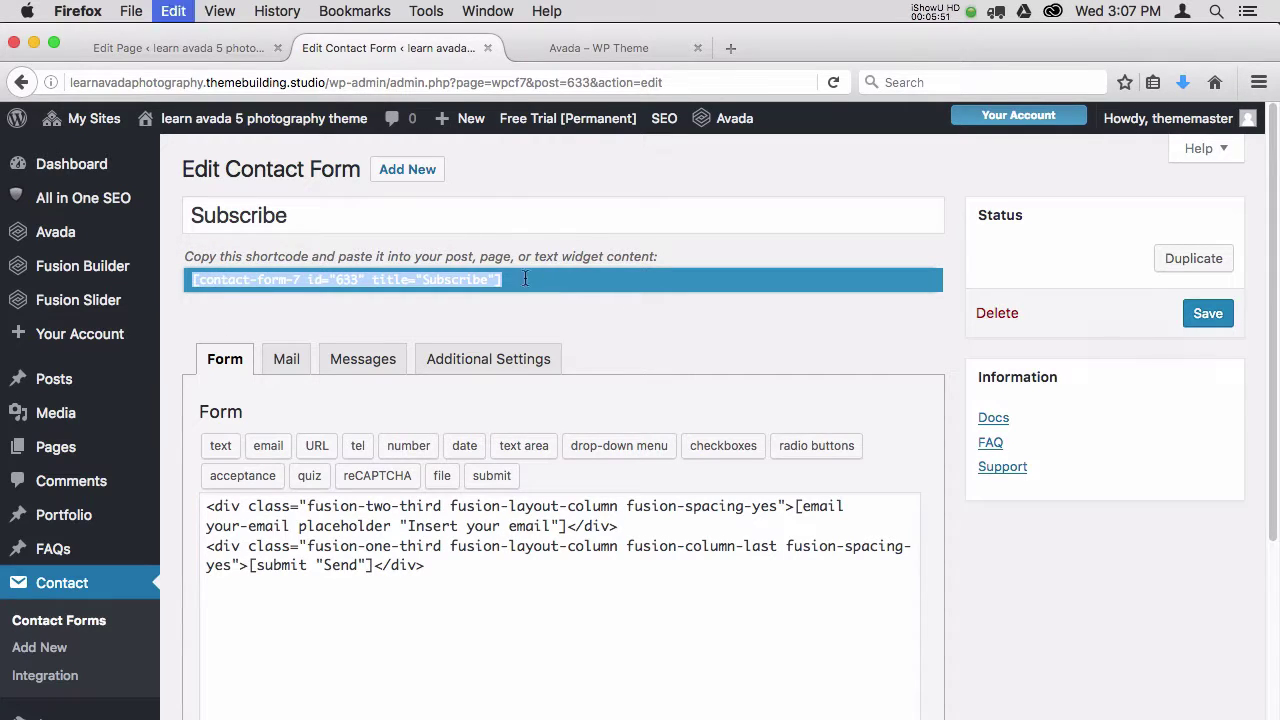
pyautogui.click(487, 48)
pyautogui.click(222, 48)
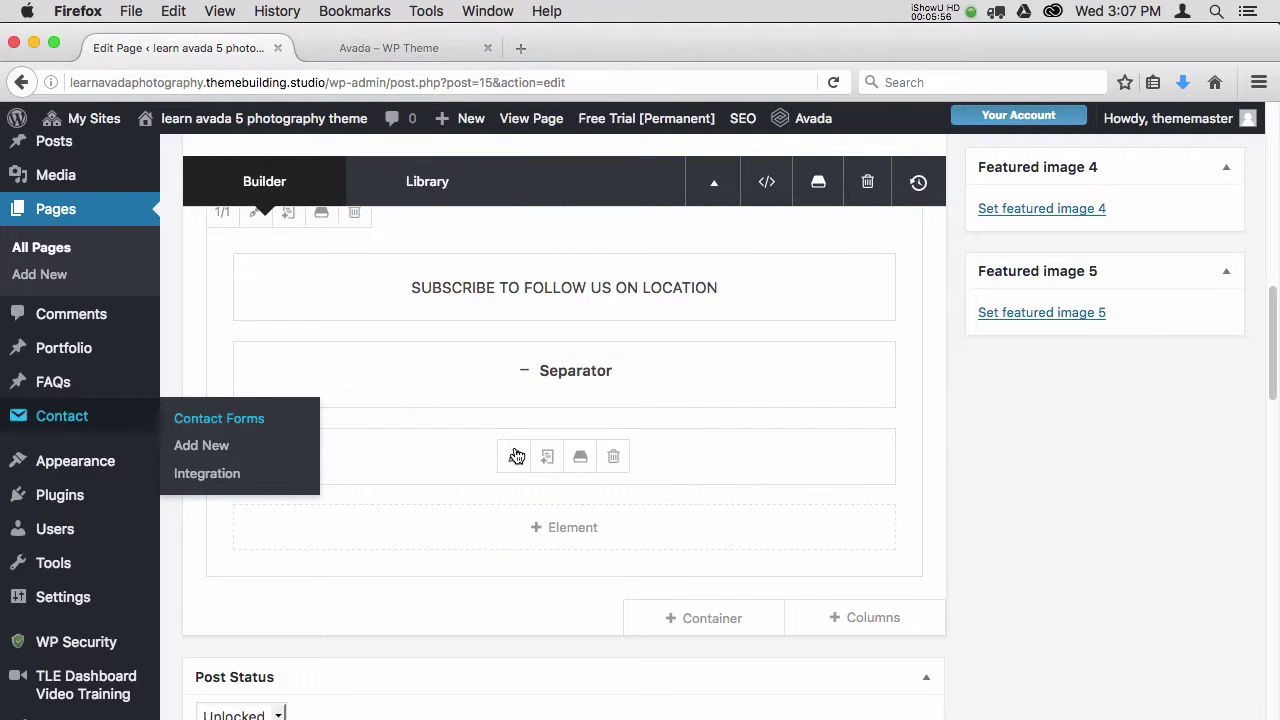
# Try pasting the copied Subscribe shortcode on a new line of the text block below the separator, and close the block without saving
pyautogui.click(514, 458)
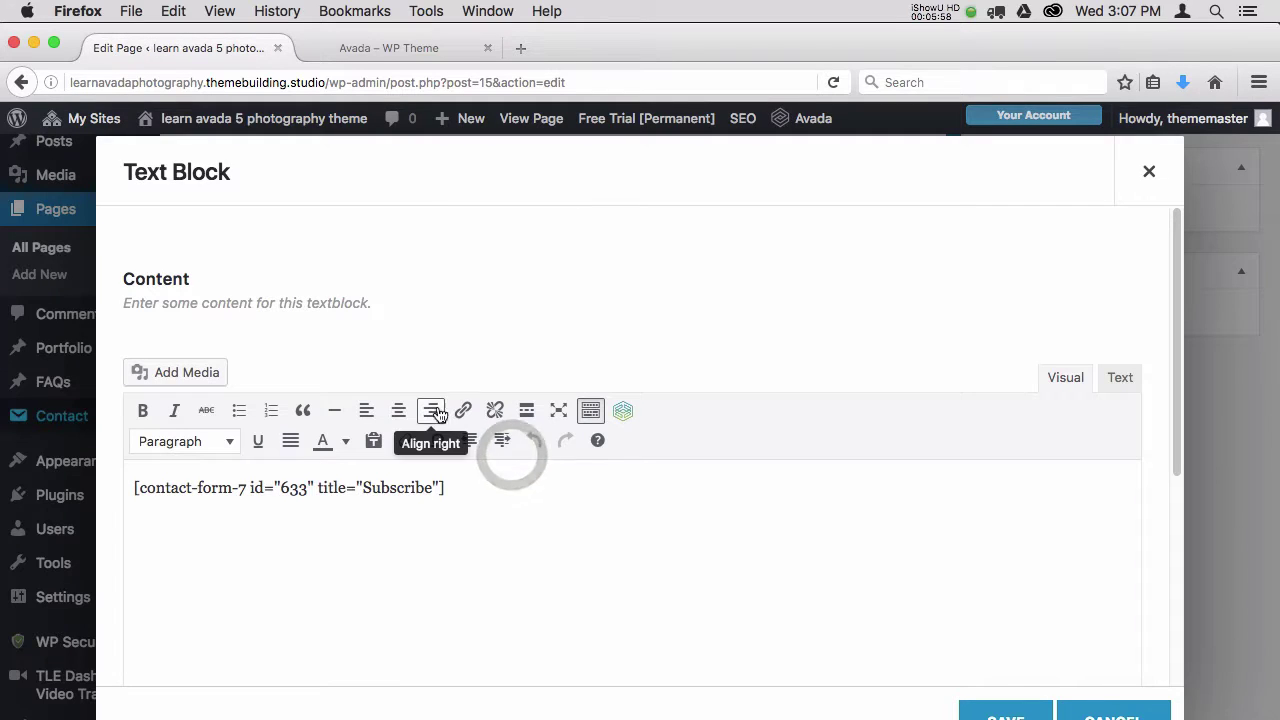
pyautogui.click(460, 490)
pyautogui.press('Return')
pyautogui.press('super+v')
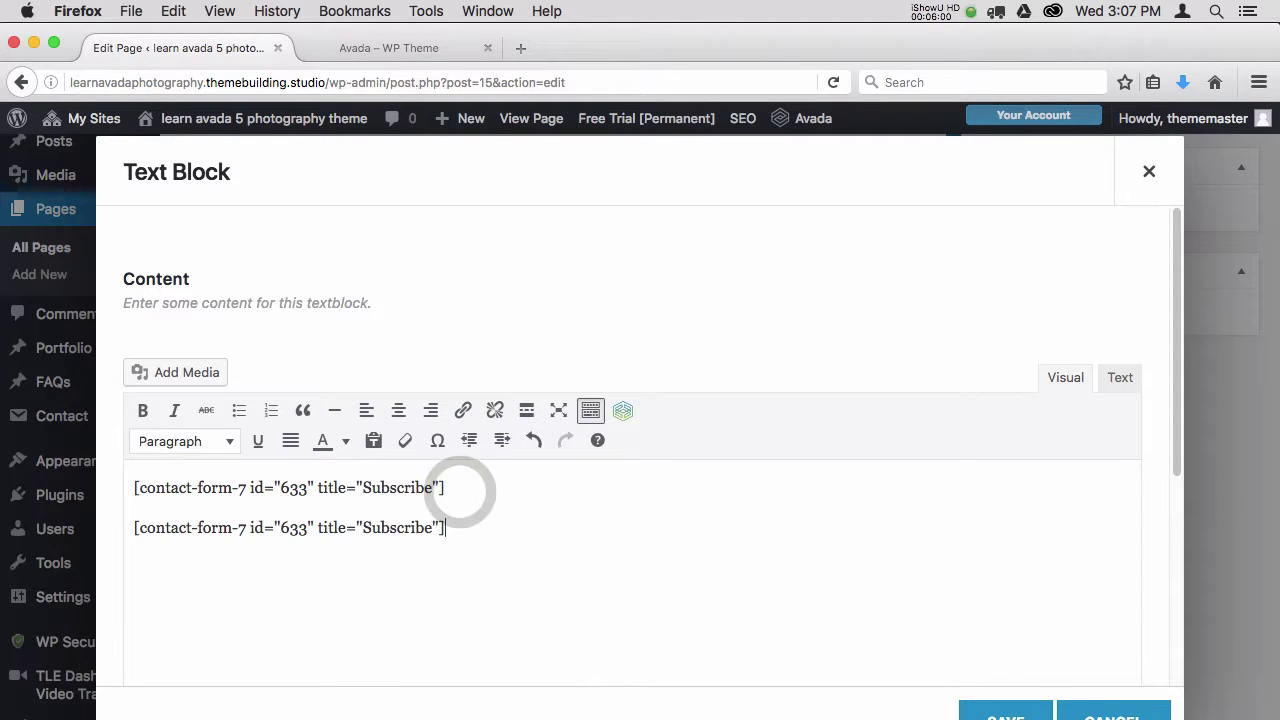
pyautogui.click(1042, 714)
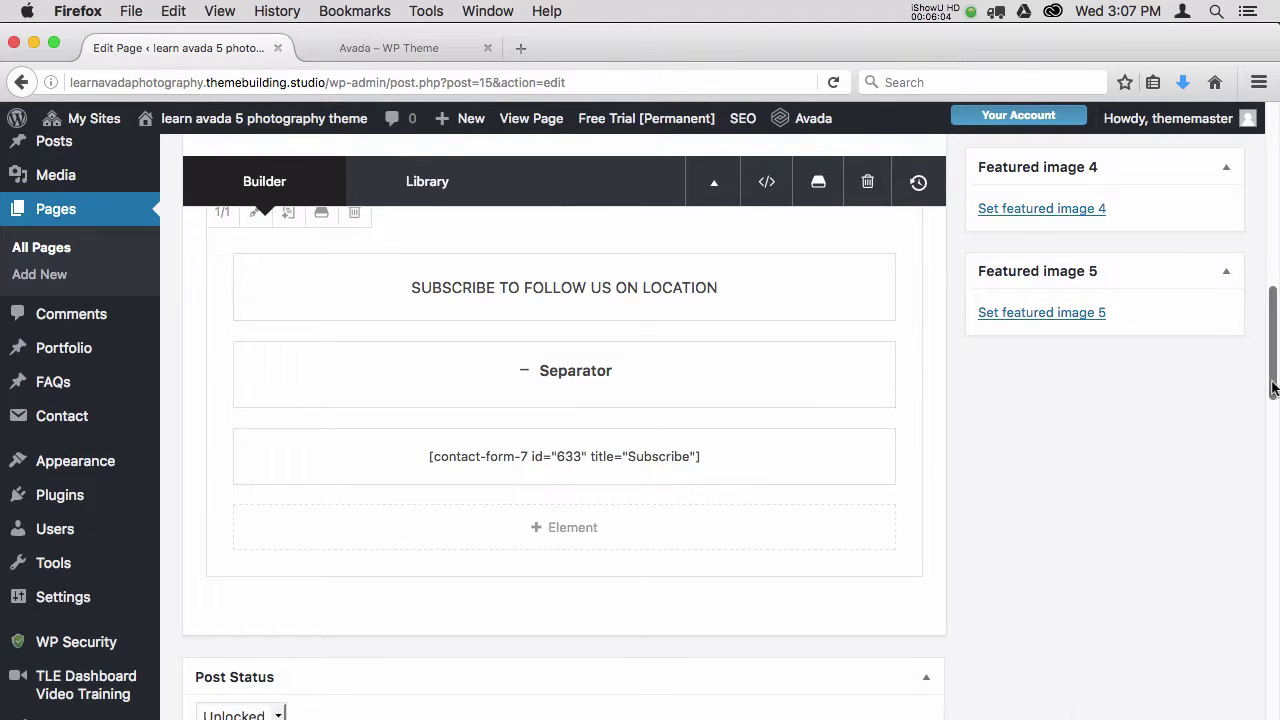
pyautogui.moveTo(1273, 384); pyautogui.dragTo(1277, 193)
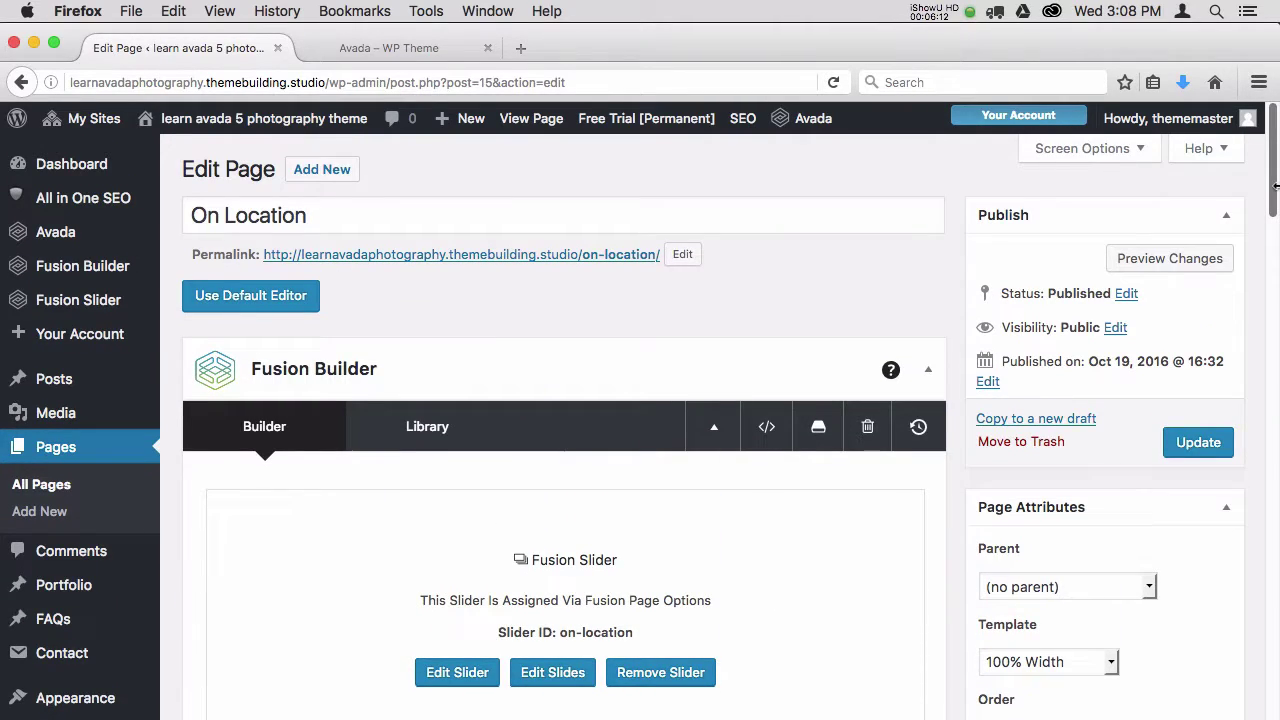